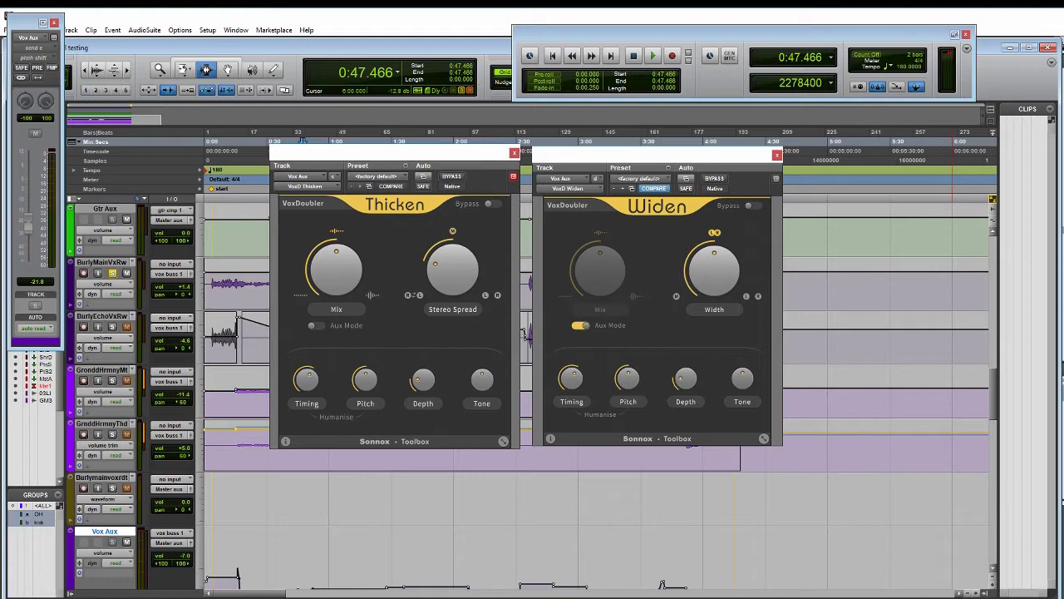
# Step: Undo the last Widen change and read the help pages of the Thicken and Widen plug-ins, closing only Thicken's
pyautogui.hotkey('ctrl', 'z')
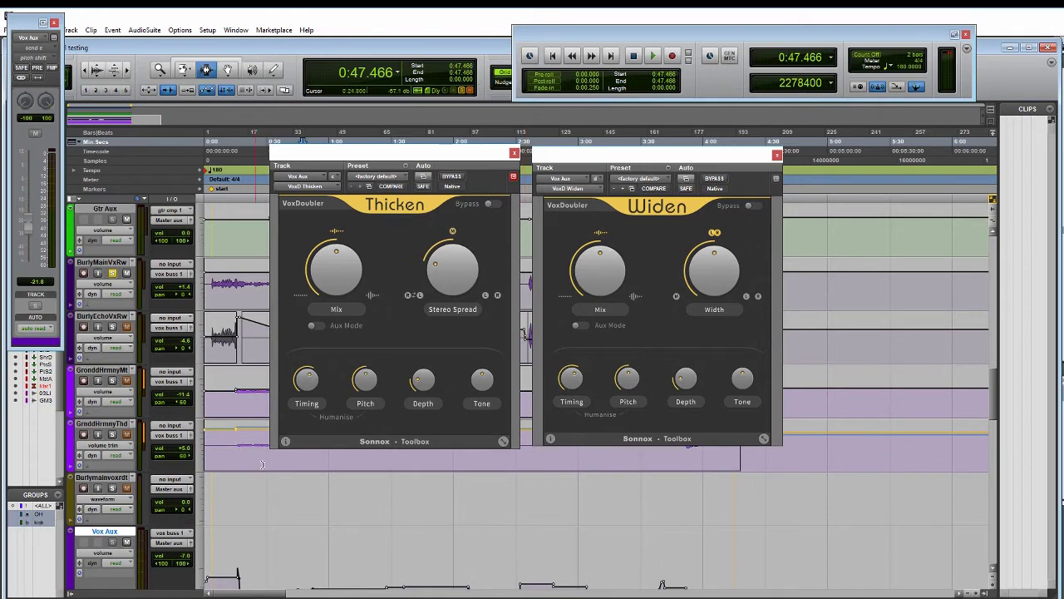
pyautogui.click(286, 441)
pyautogui.click(339, 262)
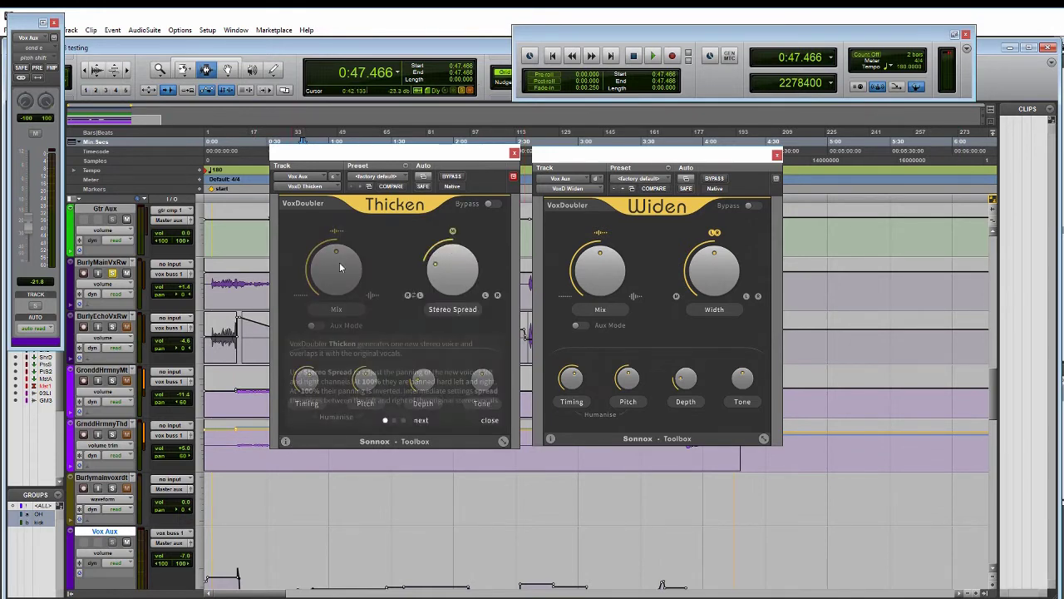
pyautogui.click(550, 439)
pyautogui.click(602, 264)
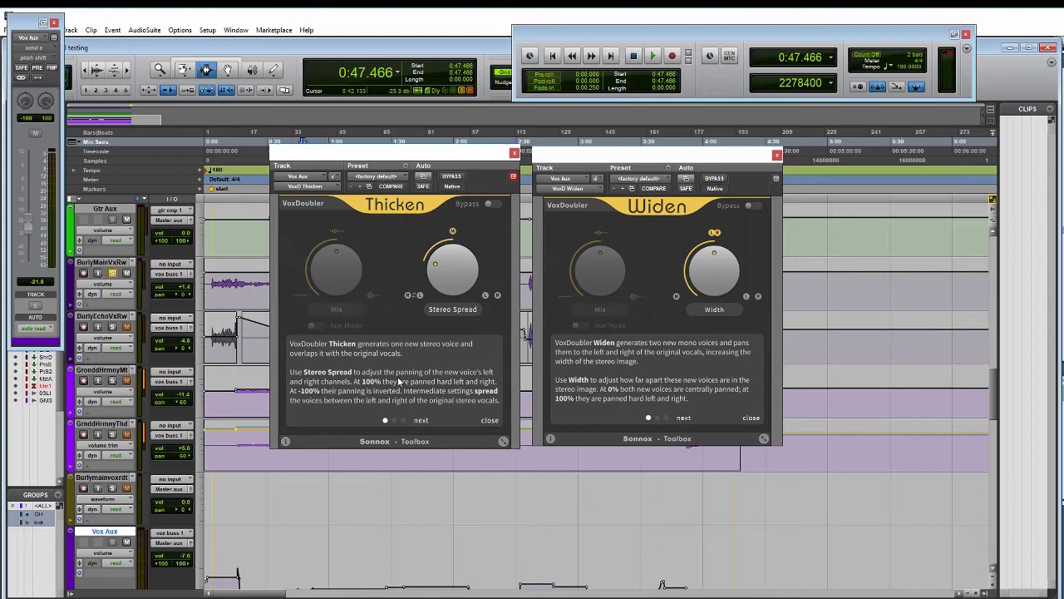
pyautogui.click(491, 422)
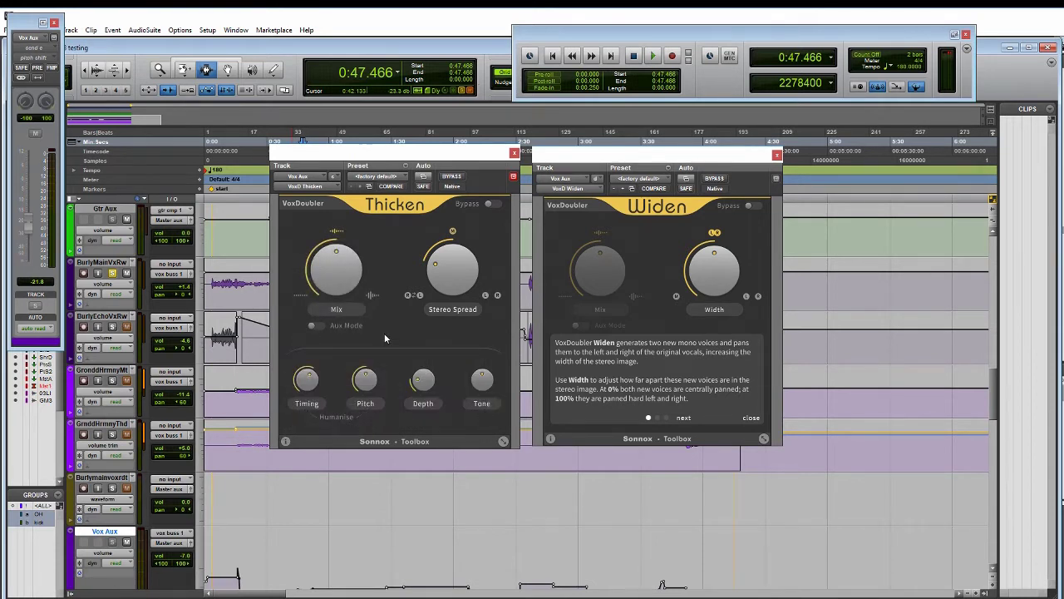
# Step: Try Thicken's Mix at about 53% and switch its Aux Mode on and back off
pyautogui.moveTo(351, 263)
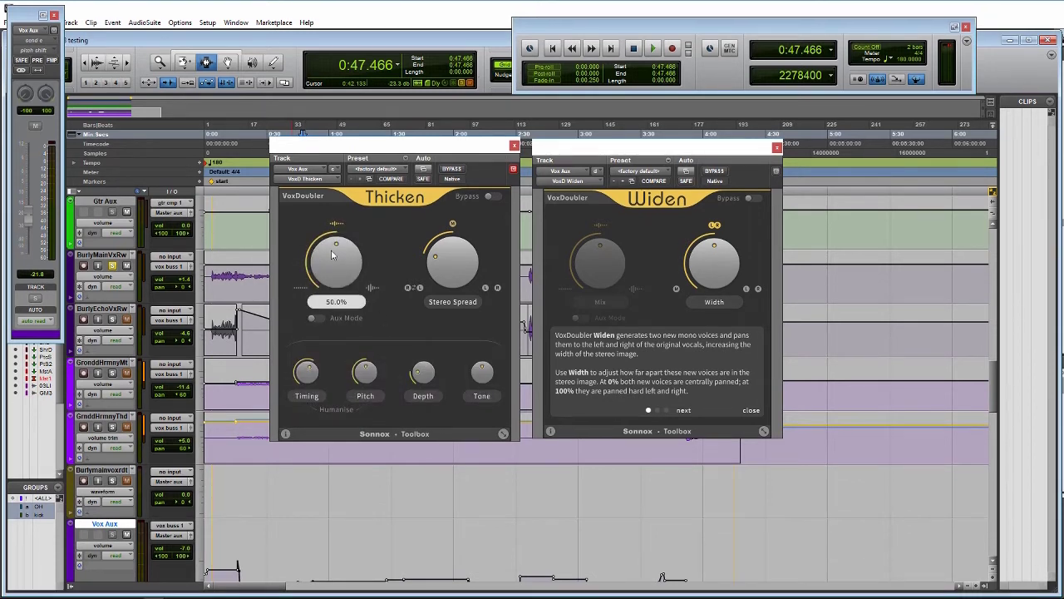
pyautogui.moveTo(323, 277)
pyautogui.mouseDown()
pyautogui.moveTo(339, 208)
pyautogui.moveTo(341, 366)
pyautogui.moveTo(336, 264)
pyautogui.mouseUp()
pyautogui.click(336, 263)
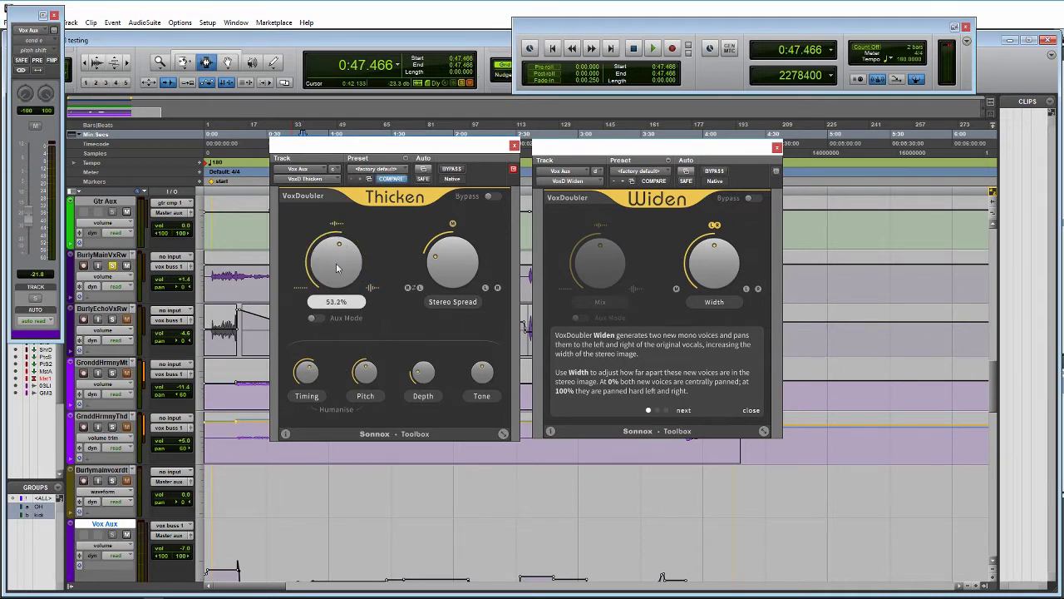
pyautogui.click(320, 321)
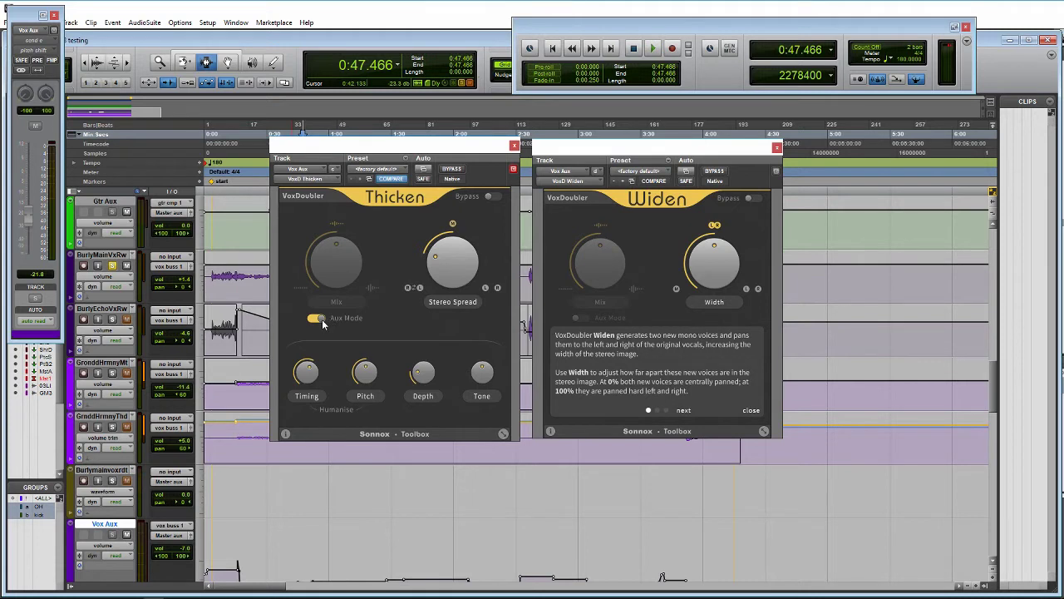
pyautogui.click(321, 321)
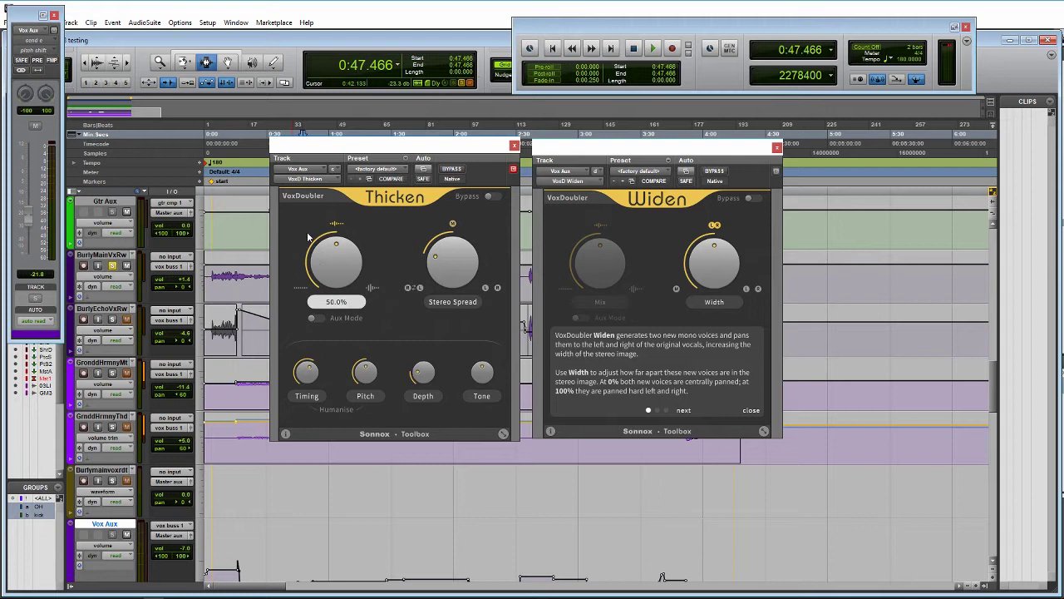
# Step: Turn Thicken's Stereo Spread up to 100% and bring it back to the centre
pyautogui.moveTo(453, 250)
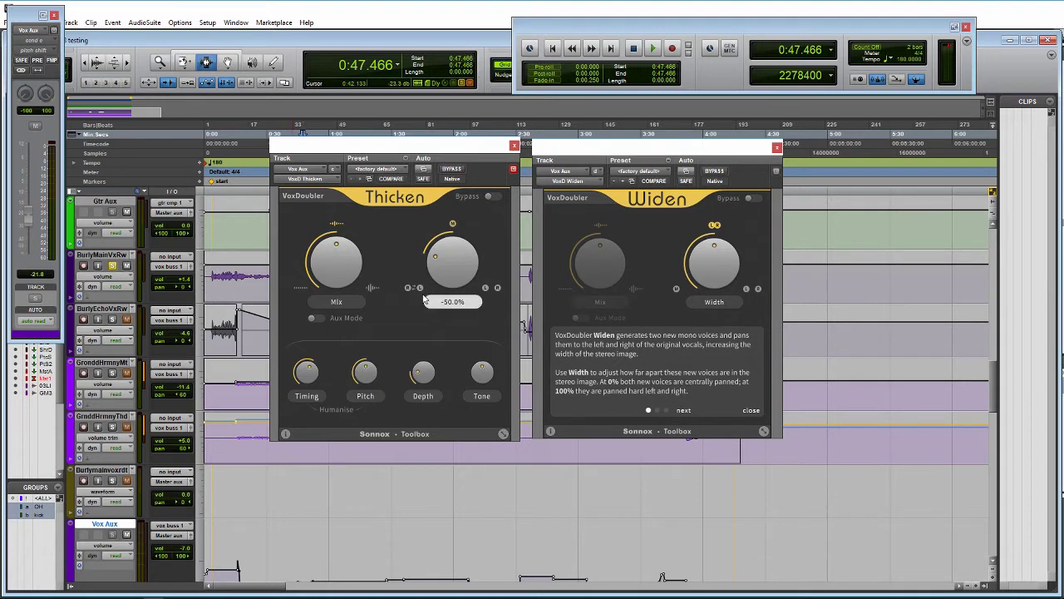
pyautogui.moveTo(424, 299); pyautogui.dragTo(450, 126)
pyautogui.moveTo(448, 277)
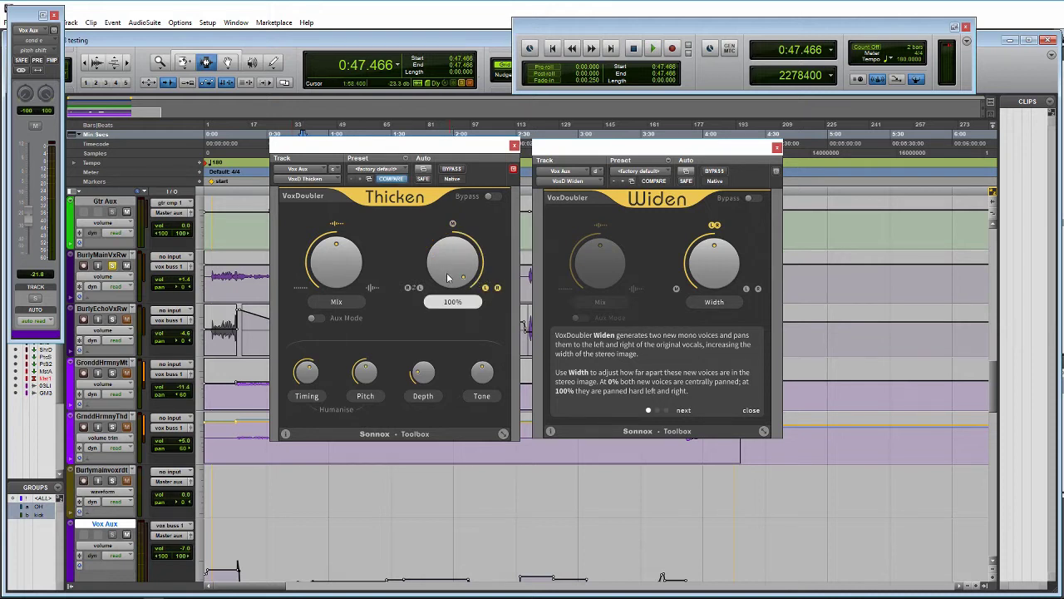
pyautogui.moveTo(447, 278); pyautogui.dragTo(454, 327)
pyautogui.doubleClick(449, 258)
pyautogui.moveTo(449, 258)
pyautogui.mouseDown()
pyautogui.moveTo(450, 230)
pyautogui.moveTo(440, 252)
pyautogui.mouseUp()
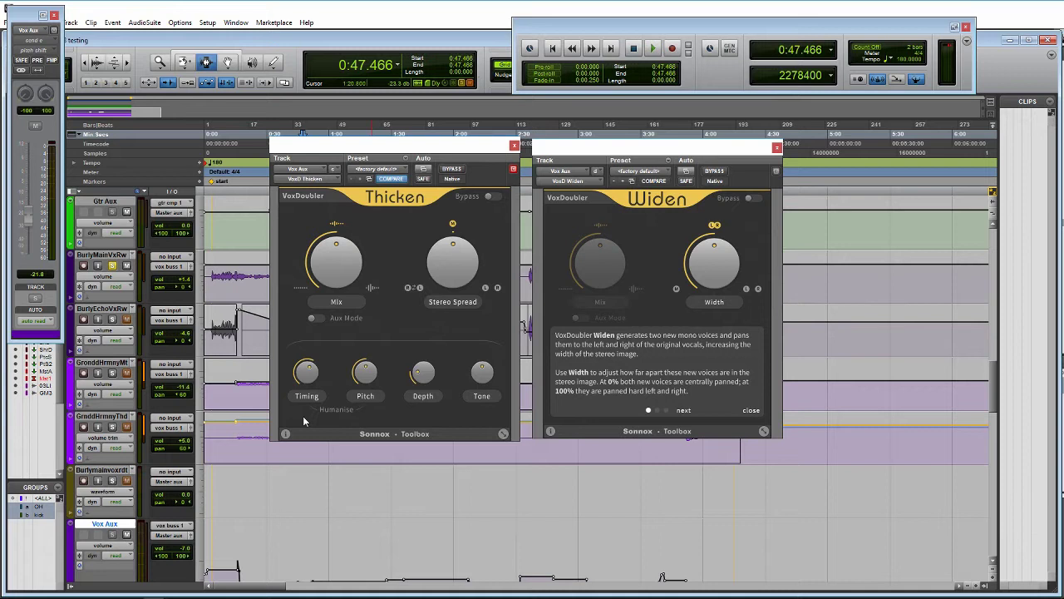
# Step: Set Thicken's Depth to 72%, raise its Tone to about 63% and reset the Tone to its default
pyautogui.moveTo(364, 371)
pyautogui.moveTo(428, 374); pyautogui.dragTo(419, 406)
pyautogui.moveTo(482, 376)
pyautogui.moveTo(483, 392); pyautogui.dragTo(486, 361)
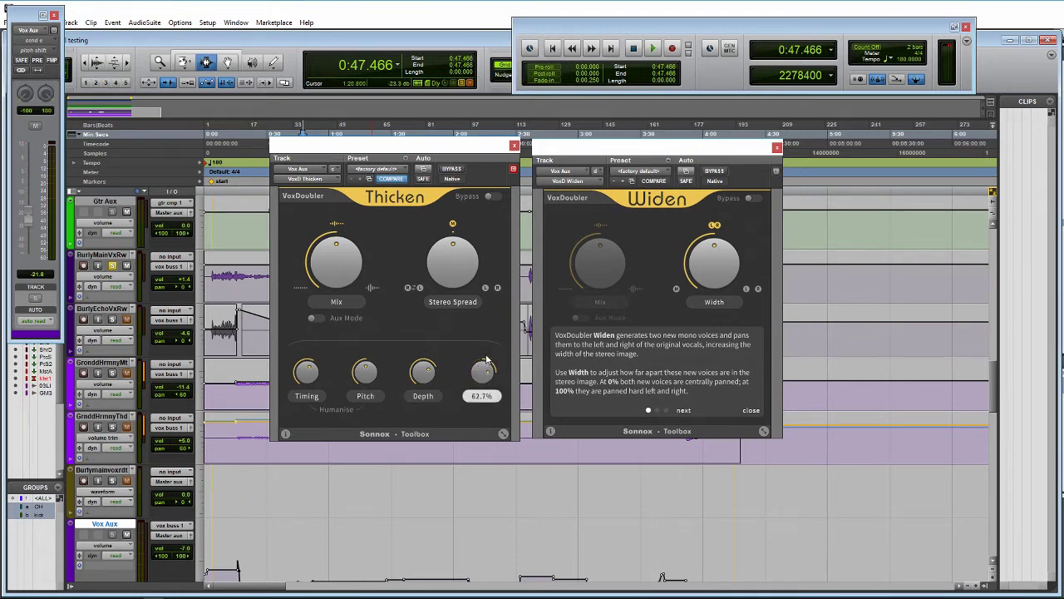
pyautogui.keyDown('alt'); pyautogui.click(483, 373); pyautogui.keyUp('alt')
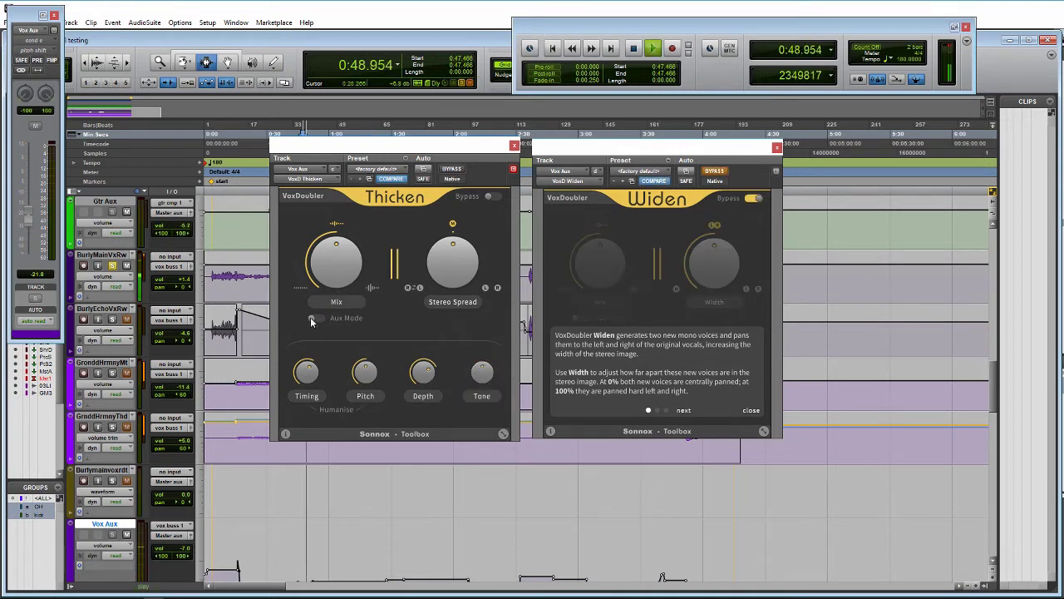
# Step: During playback, compare Thicken with Aux Mode on and off, and raise its Mix to 100%
pyautogui.click(312, 318)
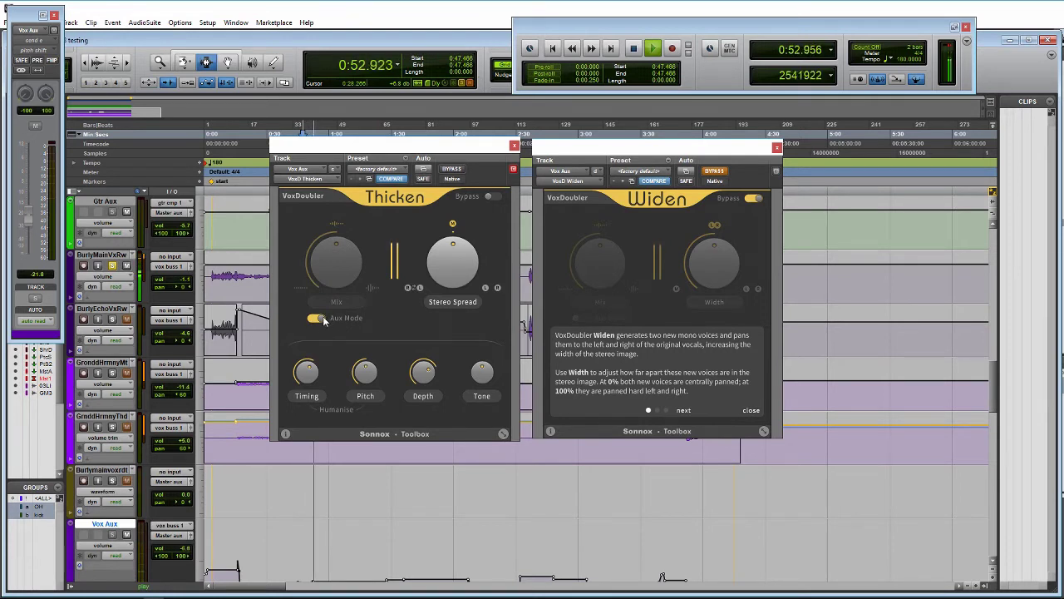
pyautogui.click(314, 318)
pyautogui.moveTo(325, 252)
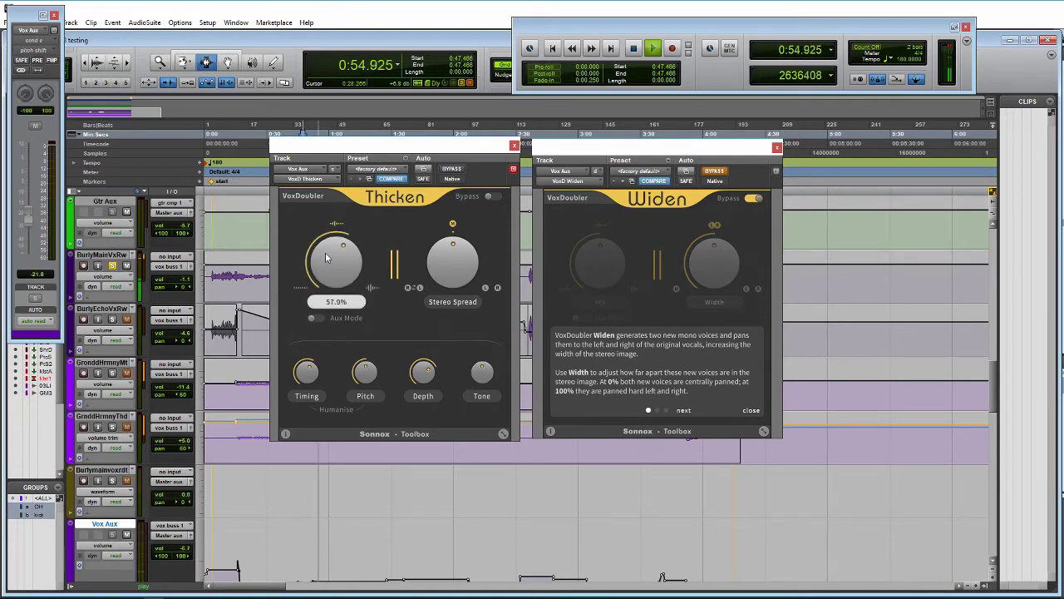
pyautogui.moveTo(325, 252); pyautogui.dragTo(326, 200)
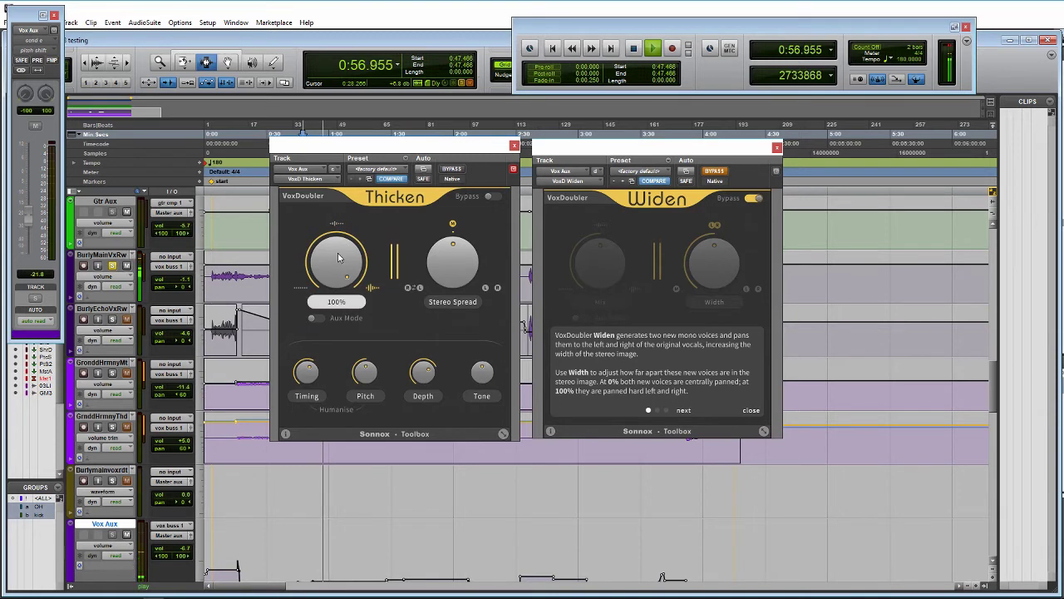
pyautogui.moveTo(339, 257); pyautogui.dragTo(324, 193)
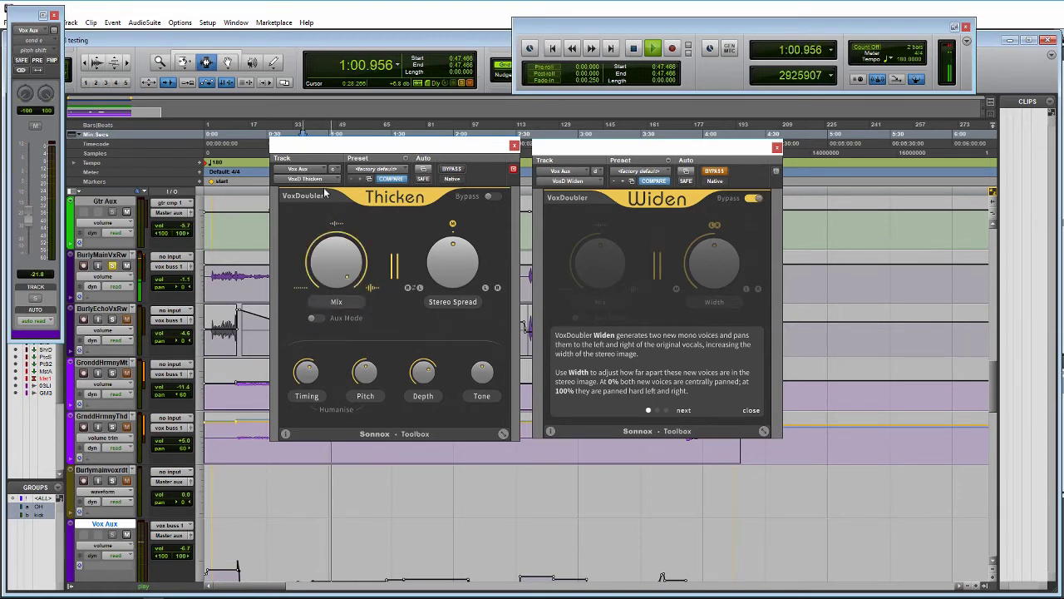
# Step: Set Thicken's Stereo Spread to -100% and lower its Mix to slightly above halfway while trying a higher Pitch humanisation
pyautogui.moveTo(437, 264); pyautogui.dragTo(450, 390)
pyautogui.moveTo(298, 391)
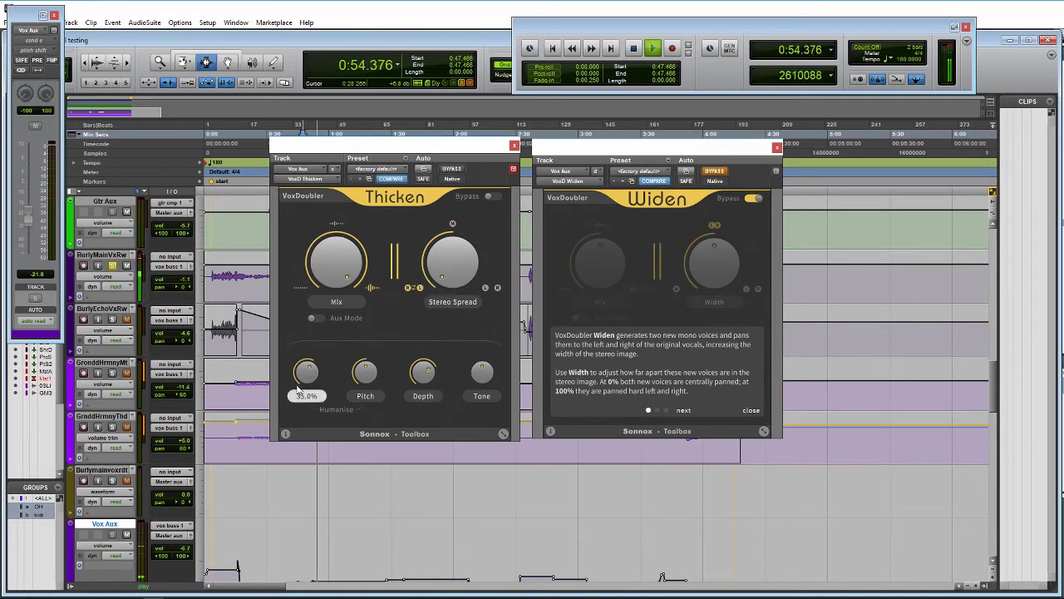
pyautogui.moveTo(366, 372); pyautogui.dragTo(352, 320)
pyautogui.moveTo(331, 256); pyautogui.dragTo(331, 313)
# Step: Bring Thicken's Humanise Pitch and Timing down to 0% and restart playback from the same position
pyautogui.moveTo(367, 372); pyautogui.dragTo(308, 425)
pyautogui.moveTo(307, 374)
pyautogui.press('space')
pyautogui.press('space')
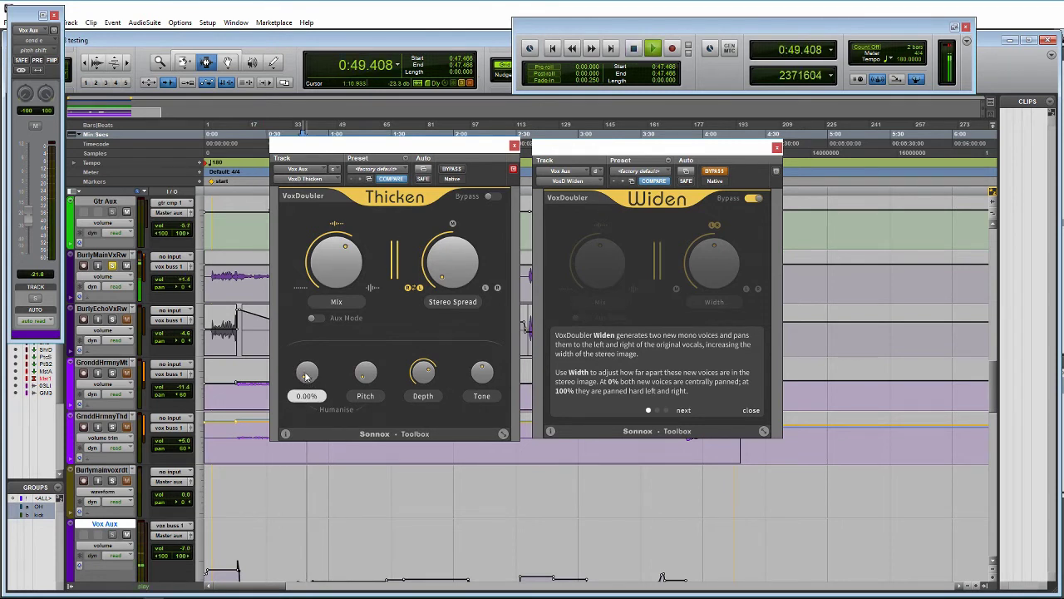
# Step: Audition Thicken's Humanise controls by sweeping Timing up and down, ending with both Timing and Pitch at 100%, and replay the passage
pyautogui.moveTo(307, 376); pyautogui.dragTo(304, 300)
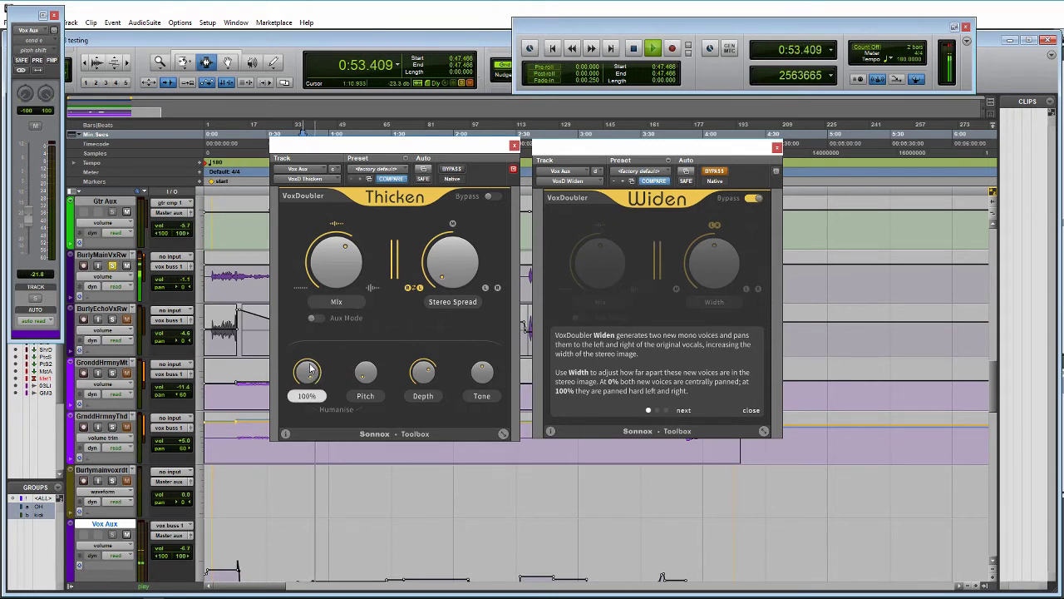
pyautogui.moveTo(309, 370); pyautogui.dragTo(309, 417)
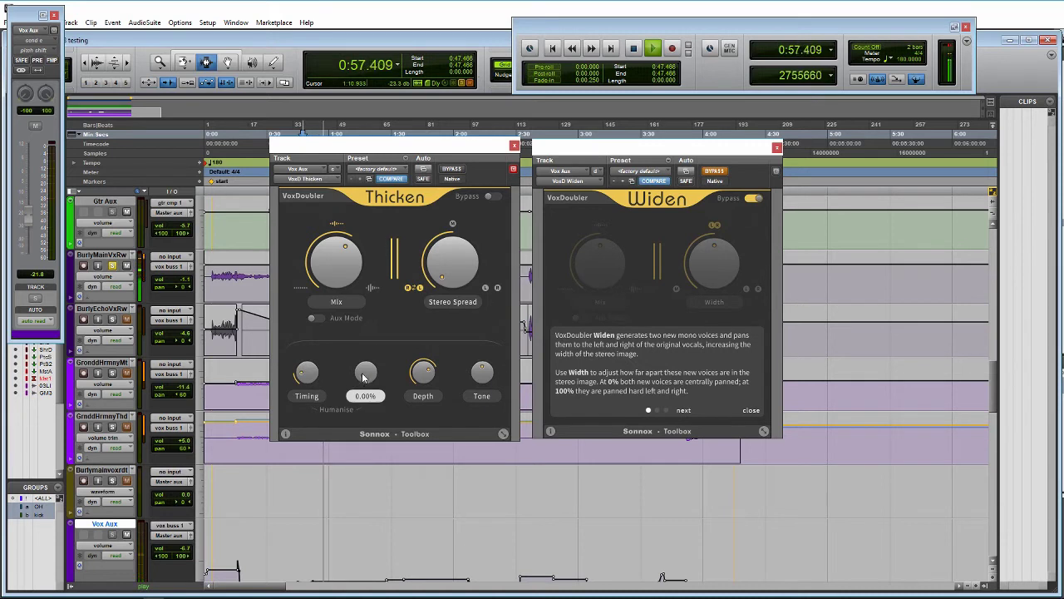
pyautogui.moveTo(363, 377); pyautogui.dragTo(362, 304)
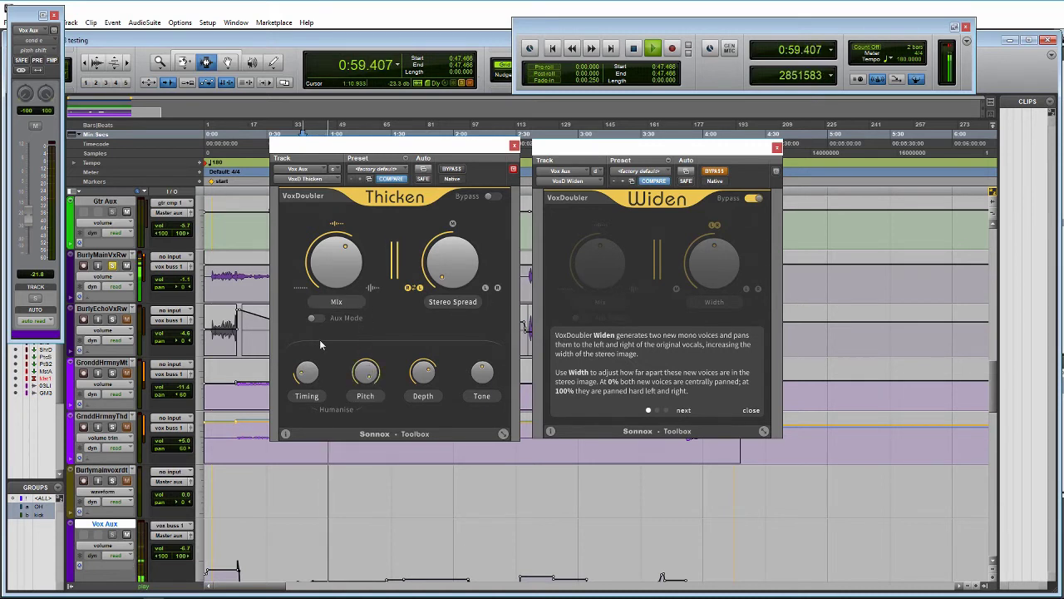
pyautogui.moveTo(306, 373); pyautogui.dragTo(307, 324)
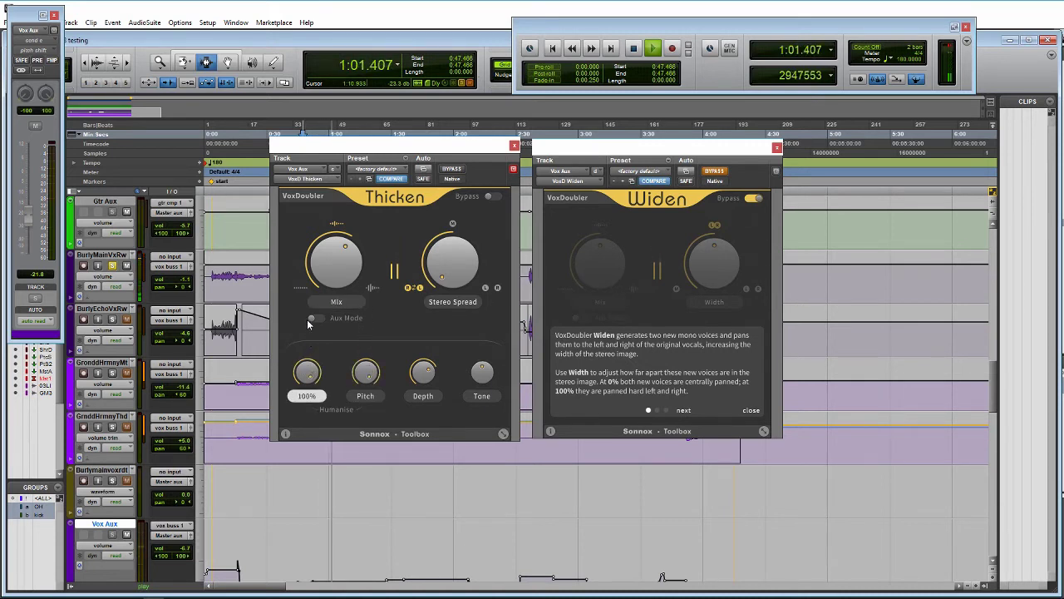
pyautogui.press('space')
pyautogui.press('space')
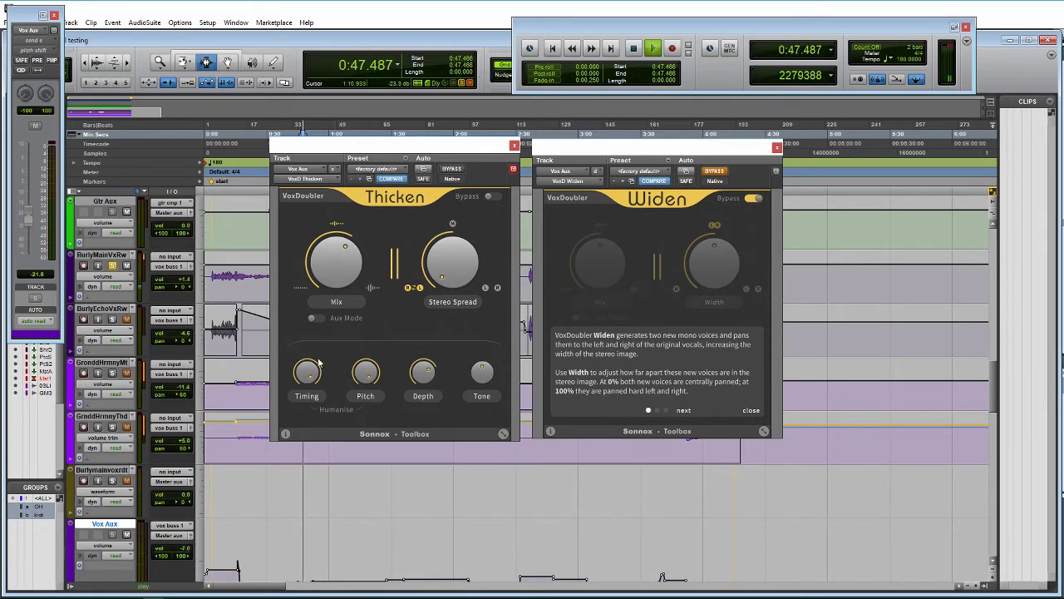
pyautogui.moveTo(366, 371)
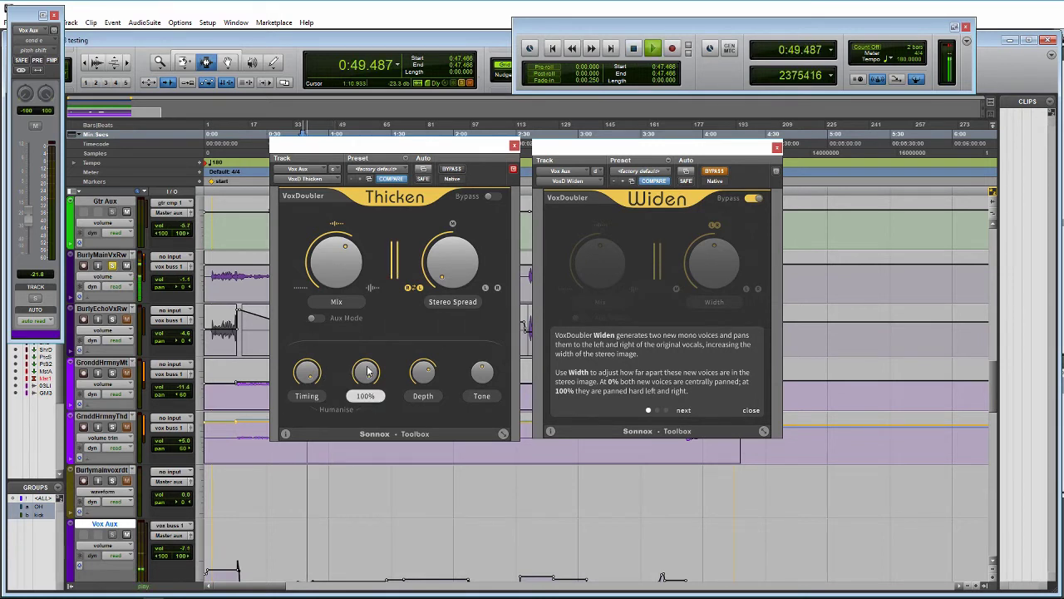
pyautogui.moveTo(366, 371); pyautogui.dragTo(355, 334)
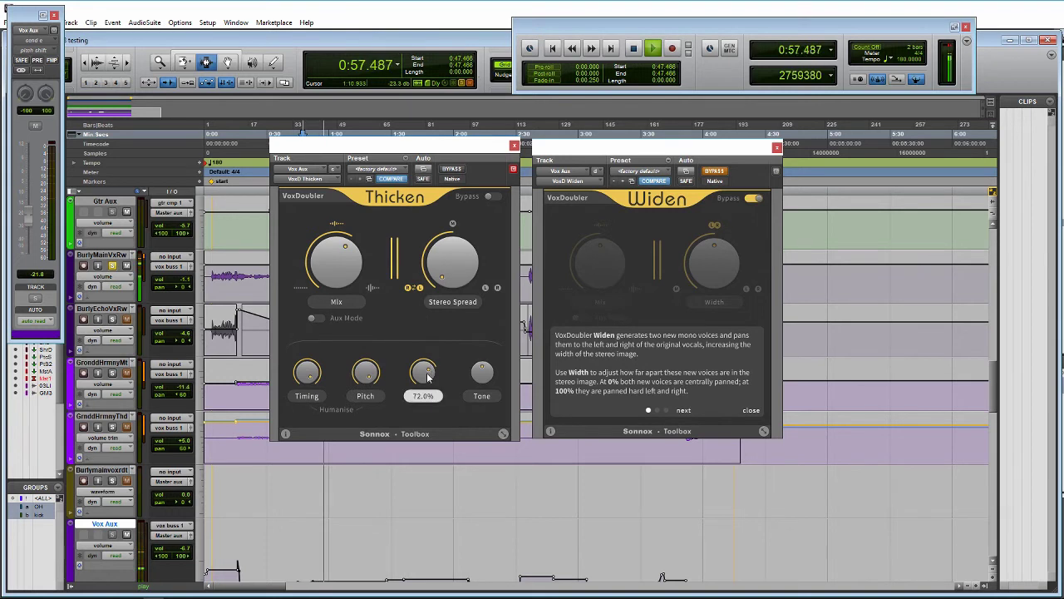
# Step: Audition Thicken's Depth at 0%, replay the passage, raise Depth to 100% and drop it to about 3%
pyautogui.moveTo(428, 376); pyautogui.dragTo(426, 393)
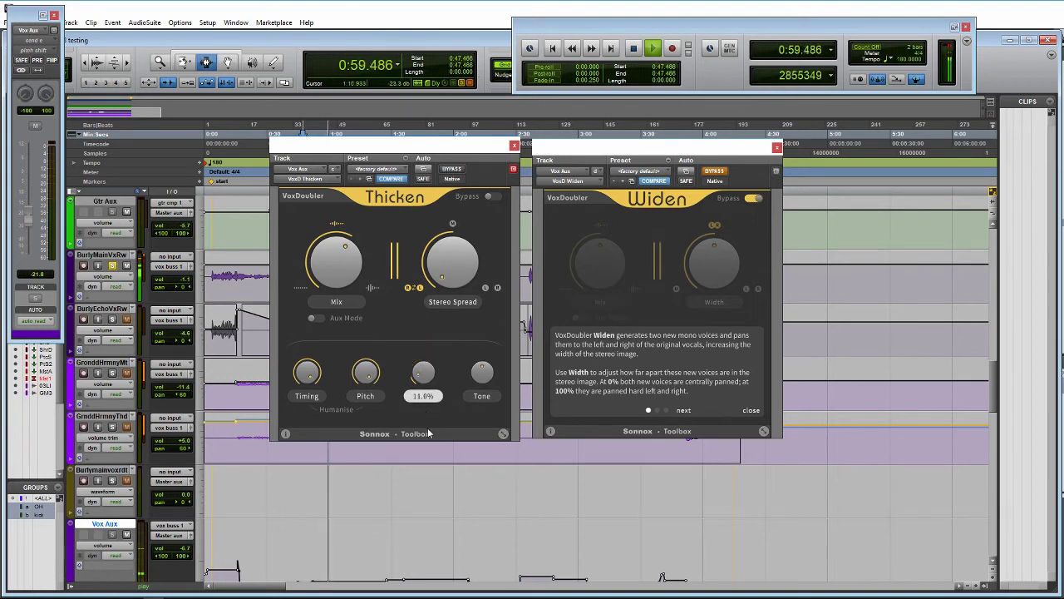
pyautogui.moveTo(429, 433); pyautogui.dragTo(432, 451)
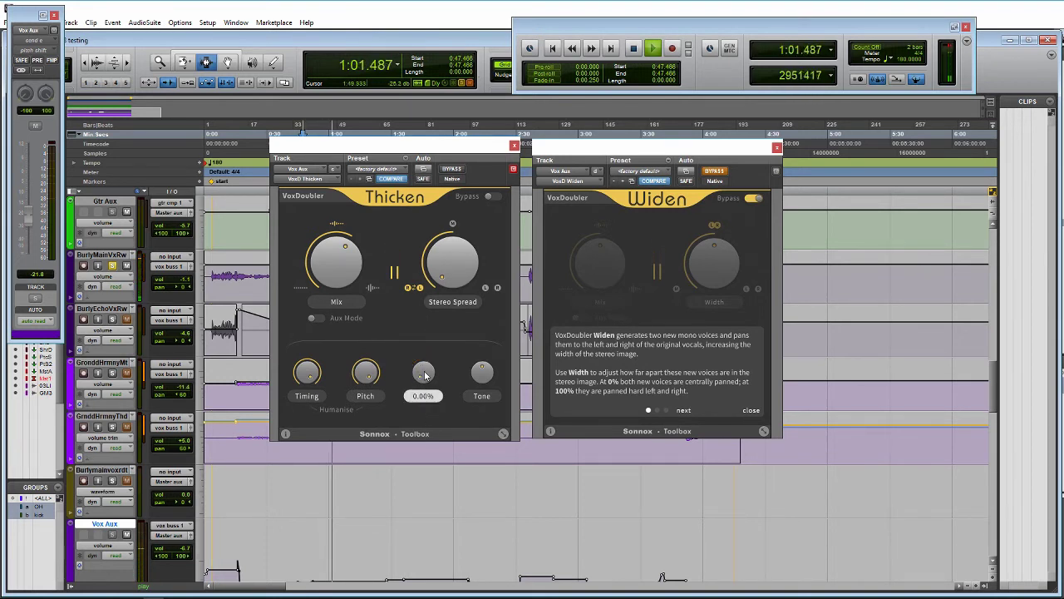
pyautogui.press('space')
pyautogui.press('space')
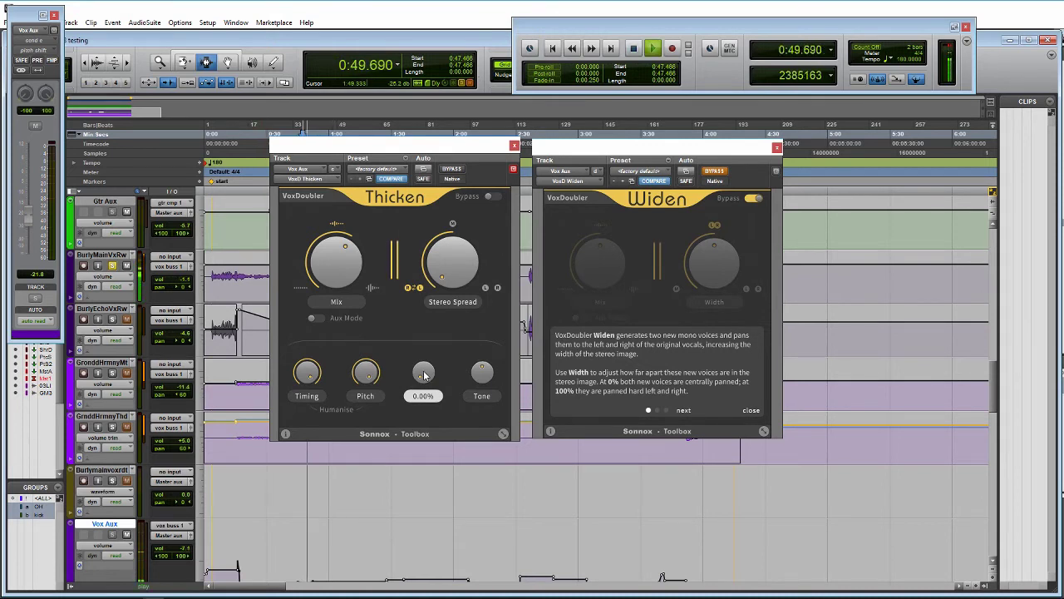
pyautogui.moveTo(424, 374); pyautogui.dragTo(439, 303)
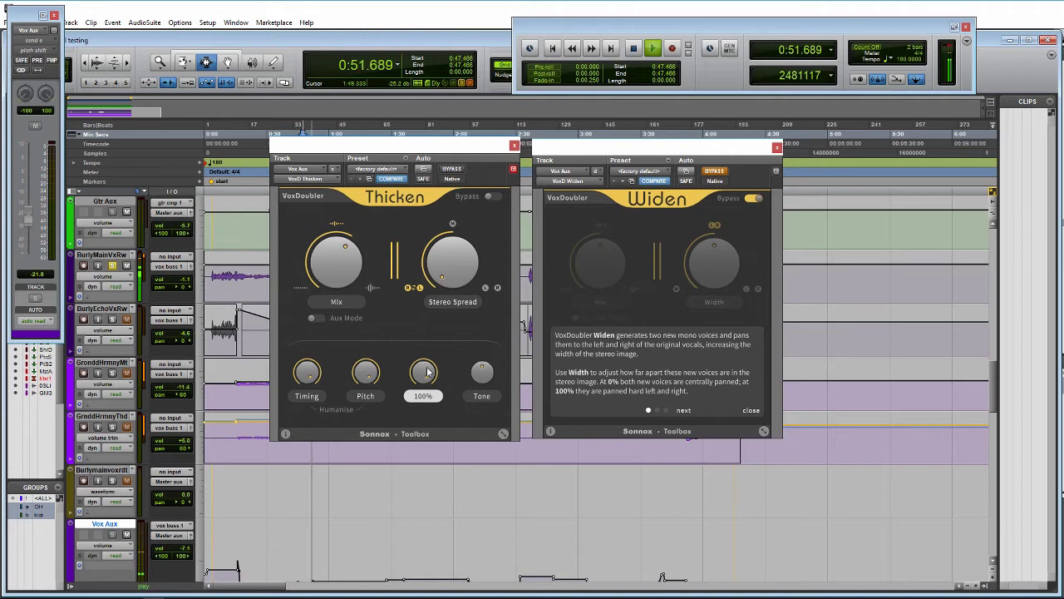
pyautogui.moveTo(426, 370); pyautogui.dragTo(427, 421)
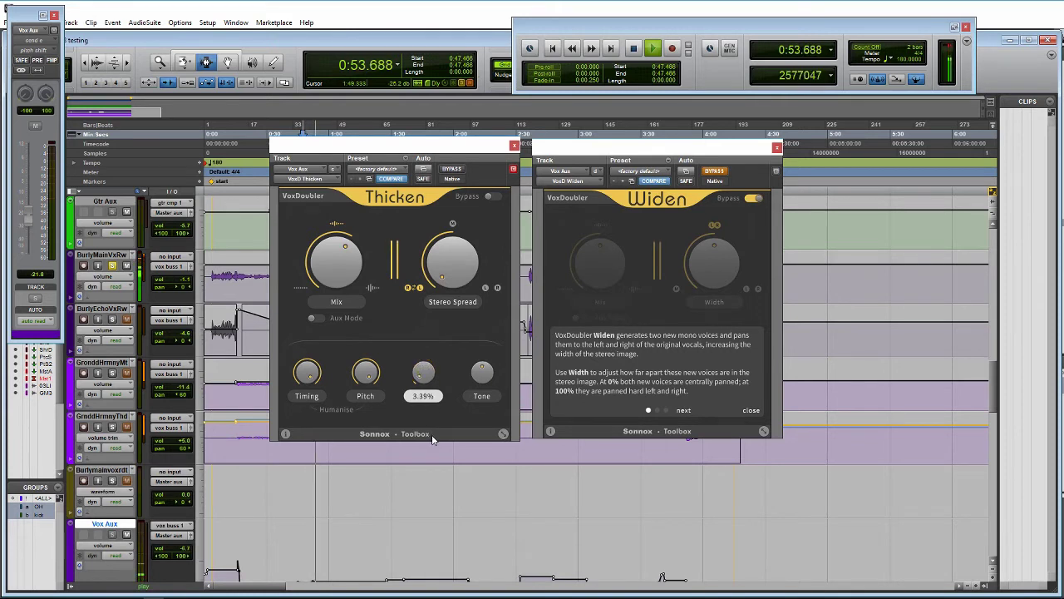
# Step: Audition Thicken's Tone at -100% and at its upper extreme, and stop playback
pyautogui.moveTo(482, 372); pyautogui.dragTo(479, 405)
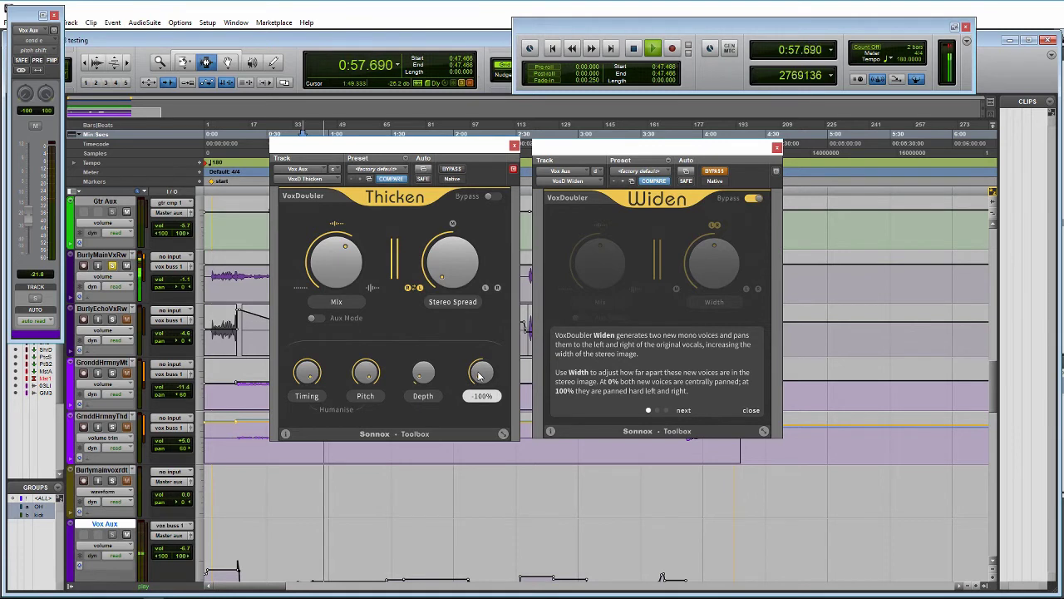
pyautogui.moveTo(479, 306)
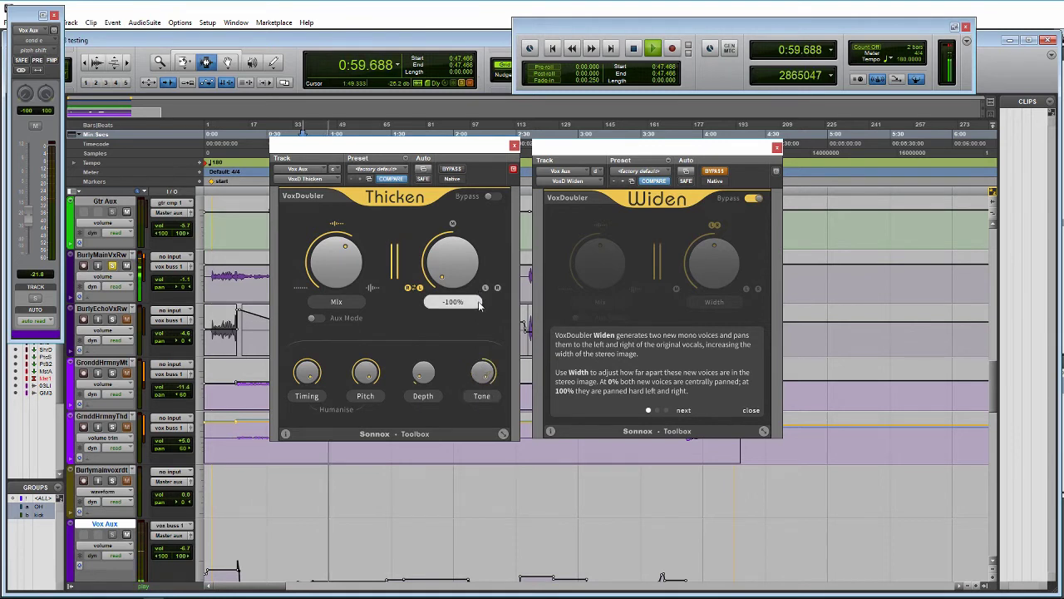
pyautogui.press('space')
# Step: Bypass the Thicken plug-in and take the Widen plug-in out of bypass
pyautogui.moveTo(419, 376)
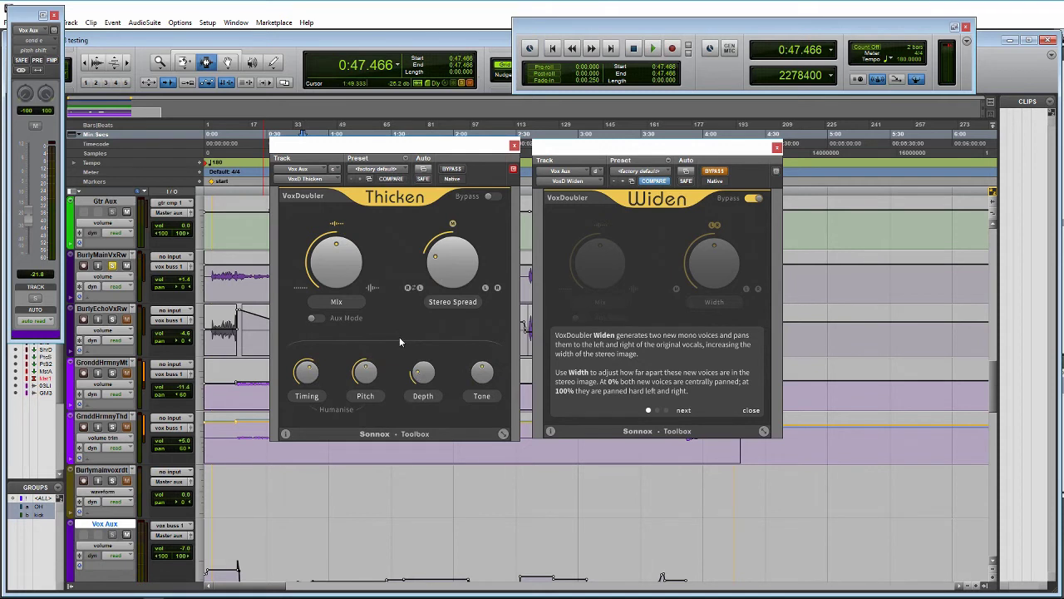
pyautogui.click(494, 198)
pyautogui.click(755, 199)
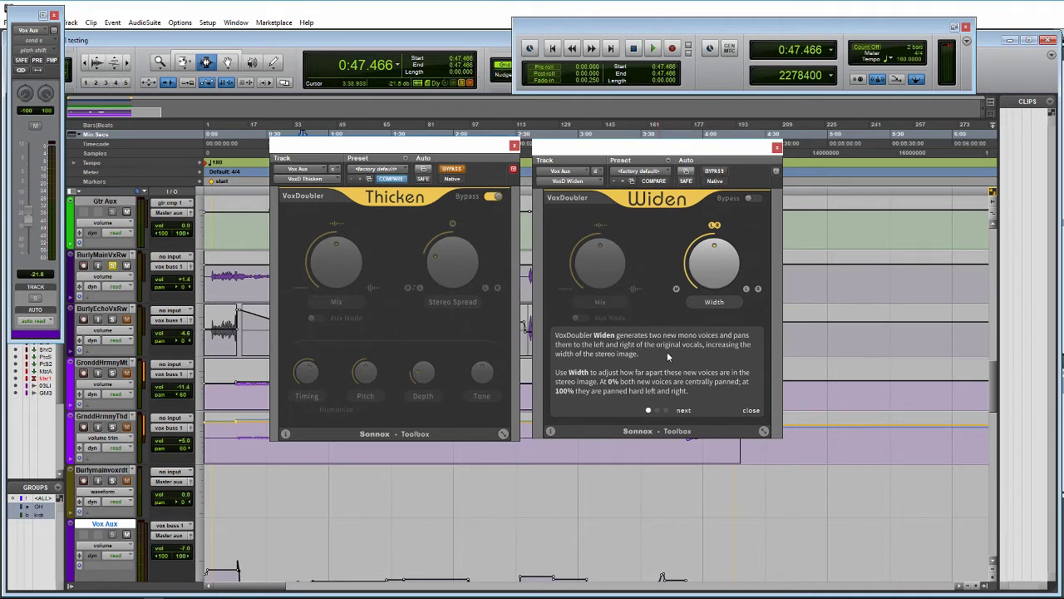
# Step: Close Widen's help overlay and sweep Width down to its minimum, up to its maximum, and back to about 52%
pyautogui.click(751, 410)
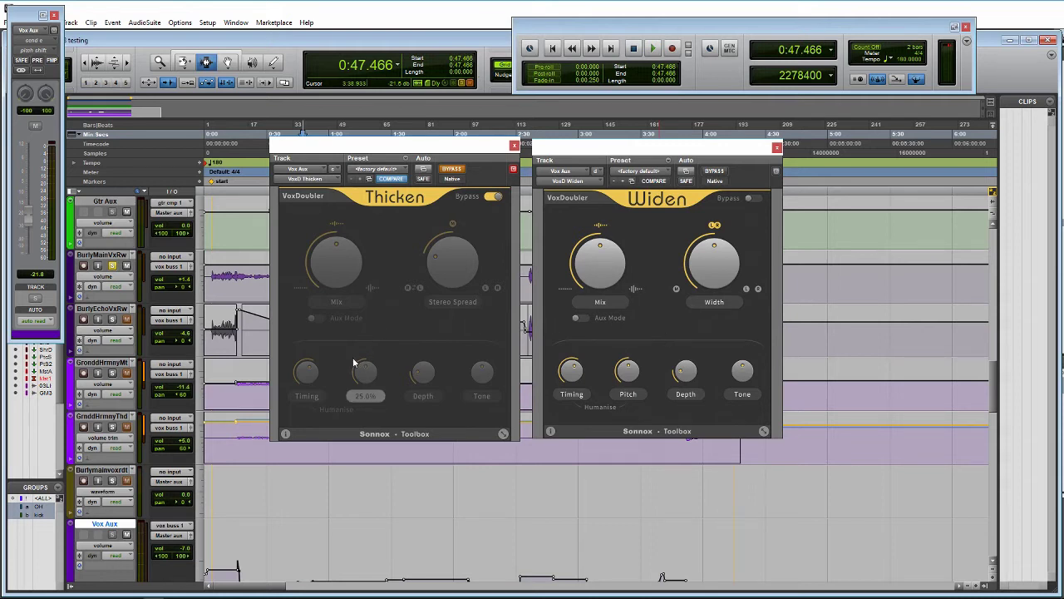
pyautogui.moveTo(723, 293)
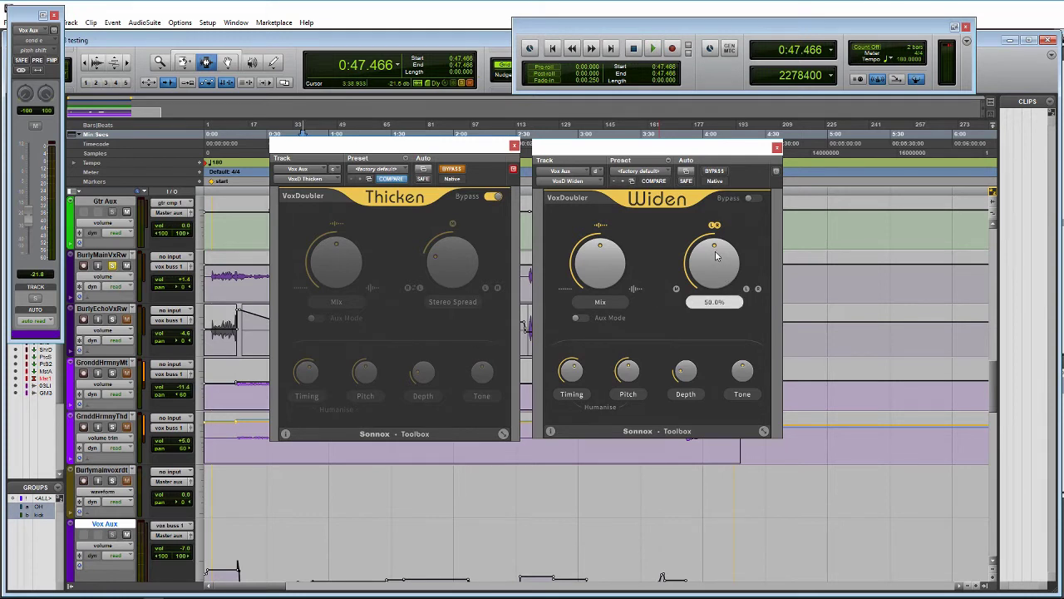
pyautogui.moveTo(716, 251); pyautogui.dragTo(712, 328)
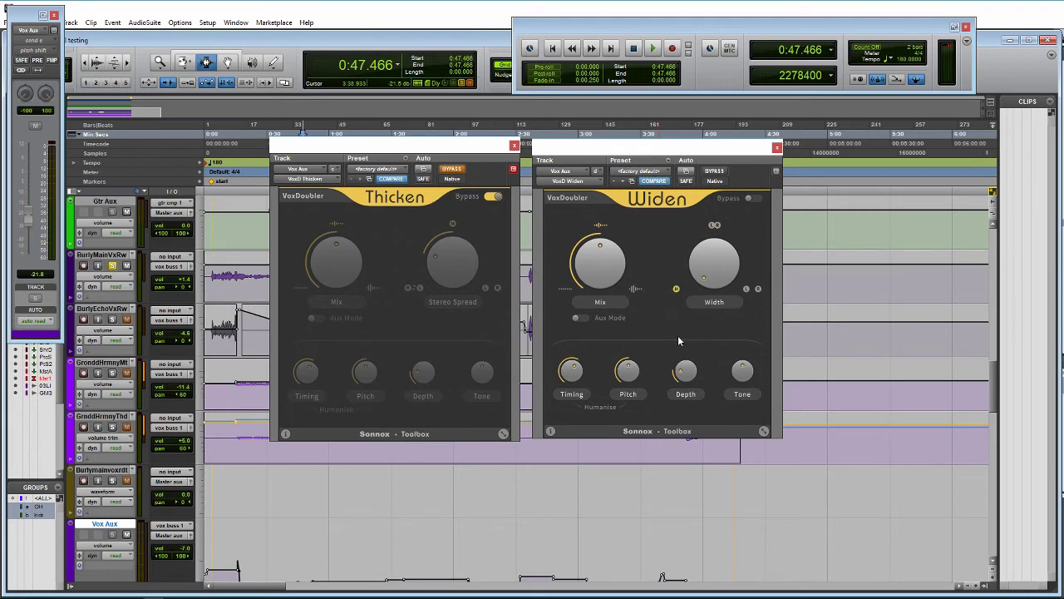
pyautogui.moveTo(707, 285); pyautogui.dragTo(721, 147)
pyautogui.moveTo(716, 256); pyautogui.dragTo(715, 315)
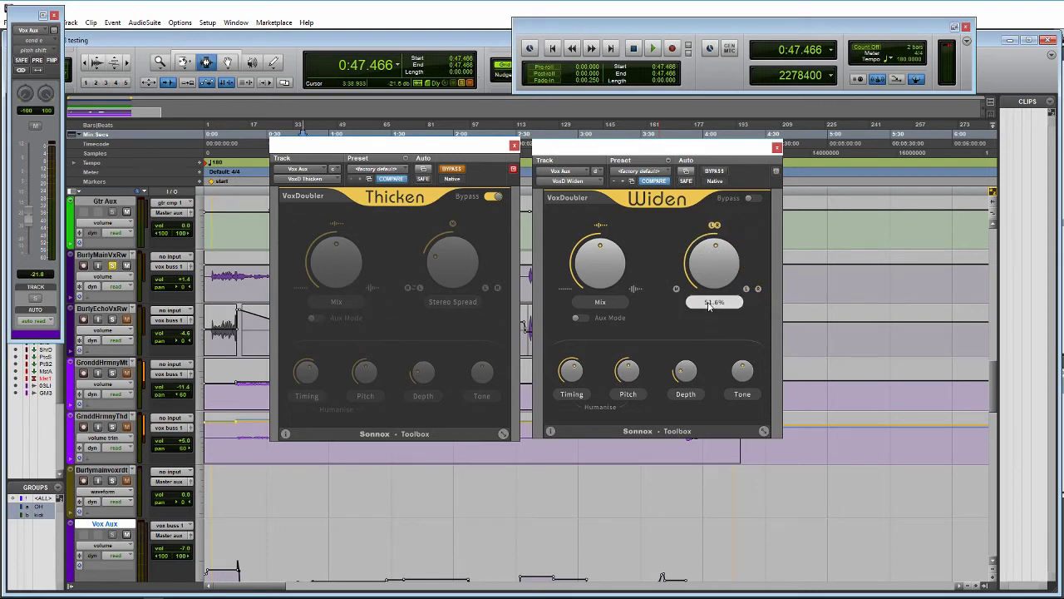
# Step: Try Widen's Mix control, leaving it at 50%, and switch Aux Mode on and back off
pyautogui.moveTo(604, 278)
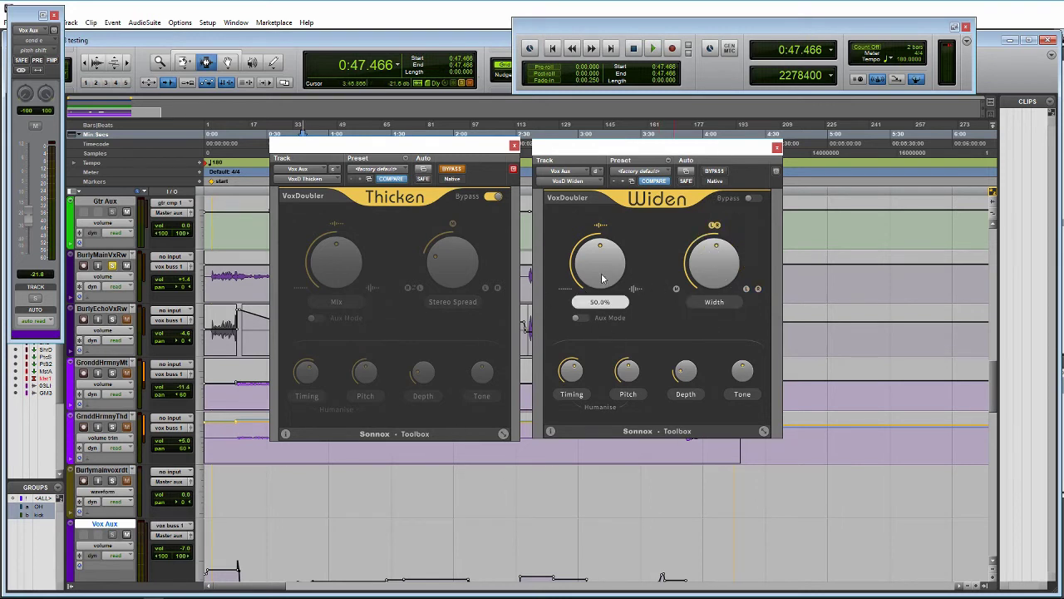
pyautogui.moveTo(598, 279)
pyautogui.mouseDown()
pyautogui.moveTo(575, 364)
pyautogui.moveTo(604, 263)
pyautogui.mouseUp()
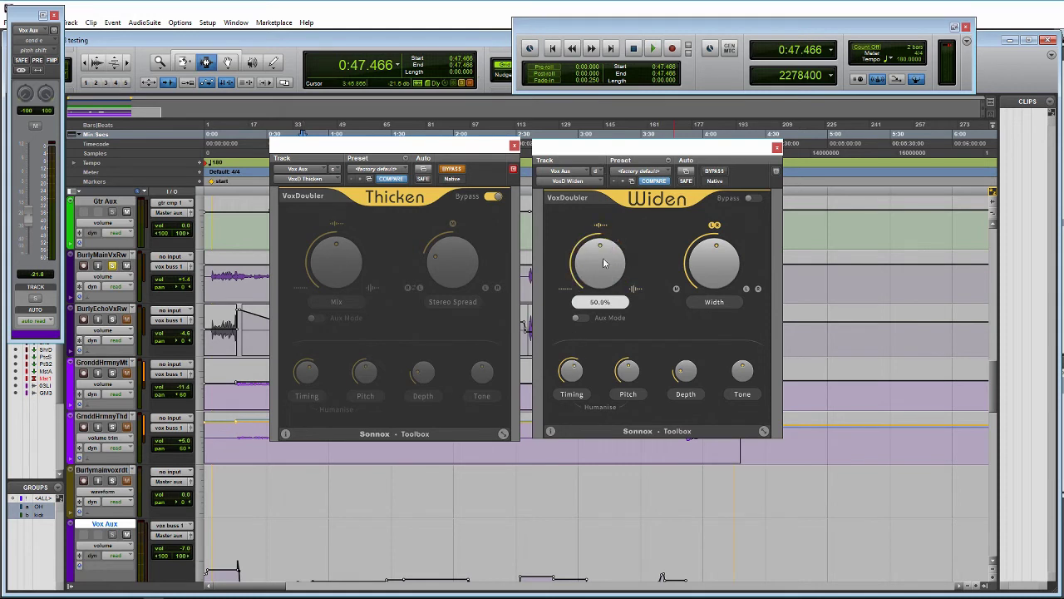
pyautogui.click(577, 318)
pyautogui.click(596, 322)
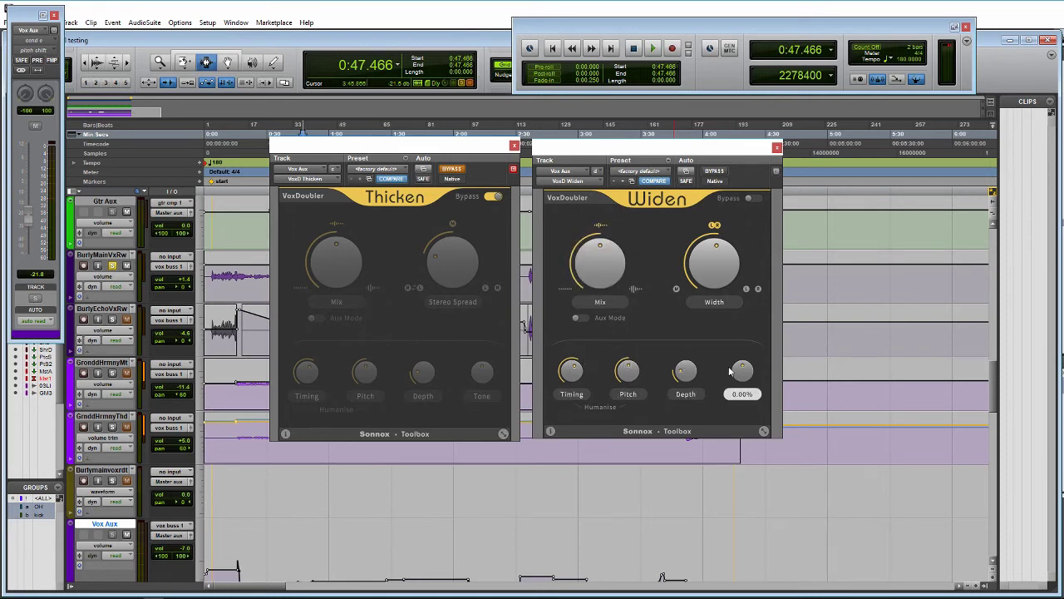
# Step: Play the passage while raising Widen's Width to its maximum and Mix to 72.6%
pyautogui.moveTo(735, 305)
pyautogui.press('space')
pyautogui.moveTo(599, 302)
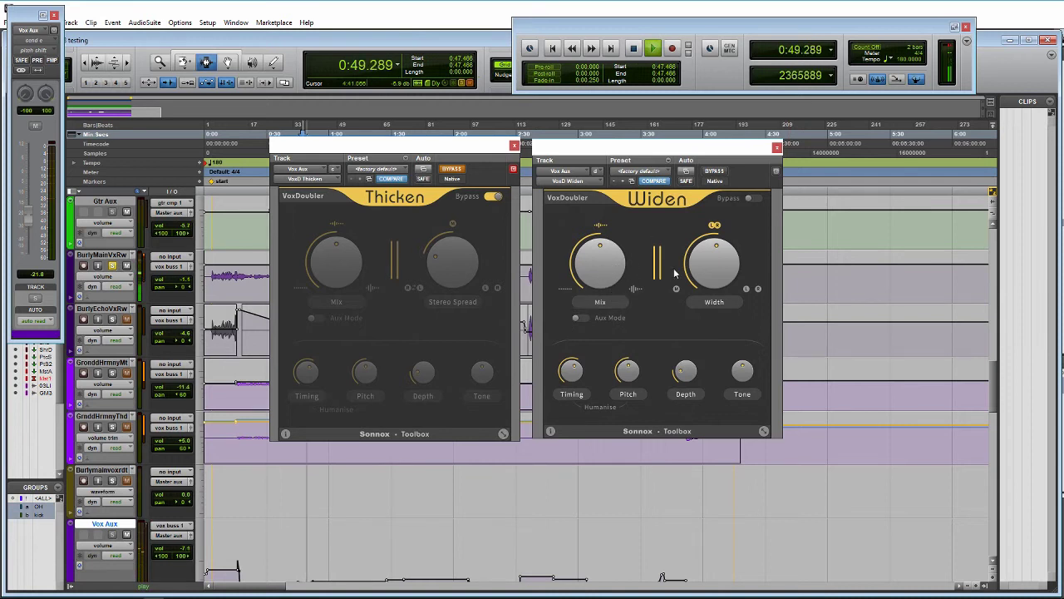
pyautogui.moveTo(705, 273); pyautogui.dragTo(705, 196)
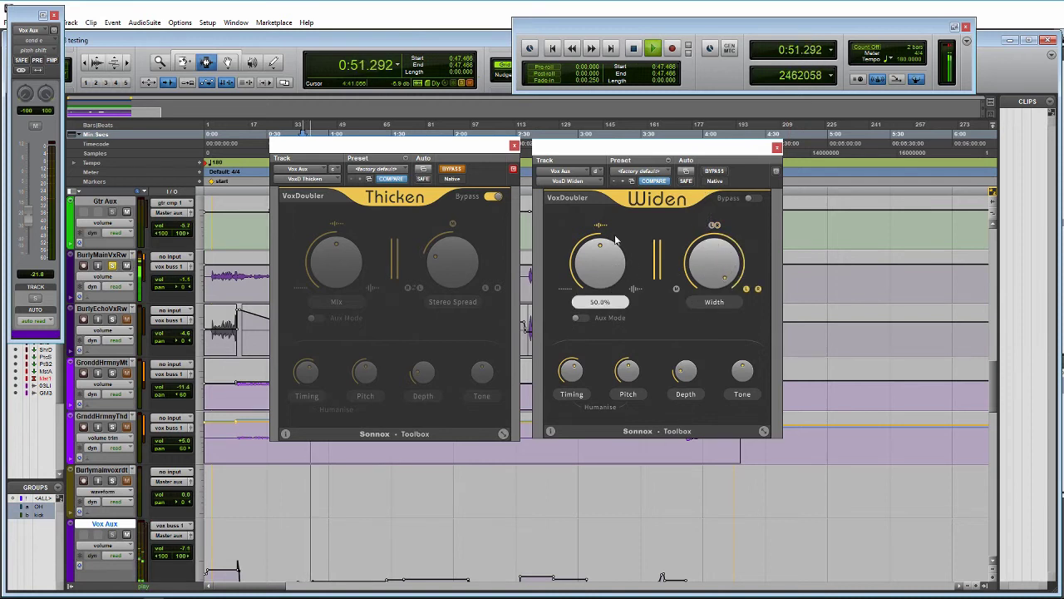
pyautogui.moveTo(599, 266)
pyautogui.mouseDown()
pyautogui.moveTo(587, 220)
pyautogui.moveTo(591, 268)
pyautogui.mouseUp()
# Step: Lower Widen's Timing, Pitch and Depth to their minimums during playback, and raise Timing to about 20% and Pitch to 100%
pyautogui.moveTo(571, 371); pyautogui.dragTo(571, 416)
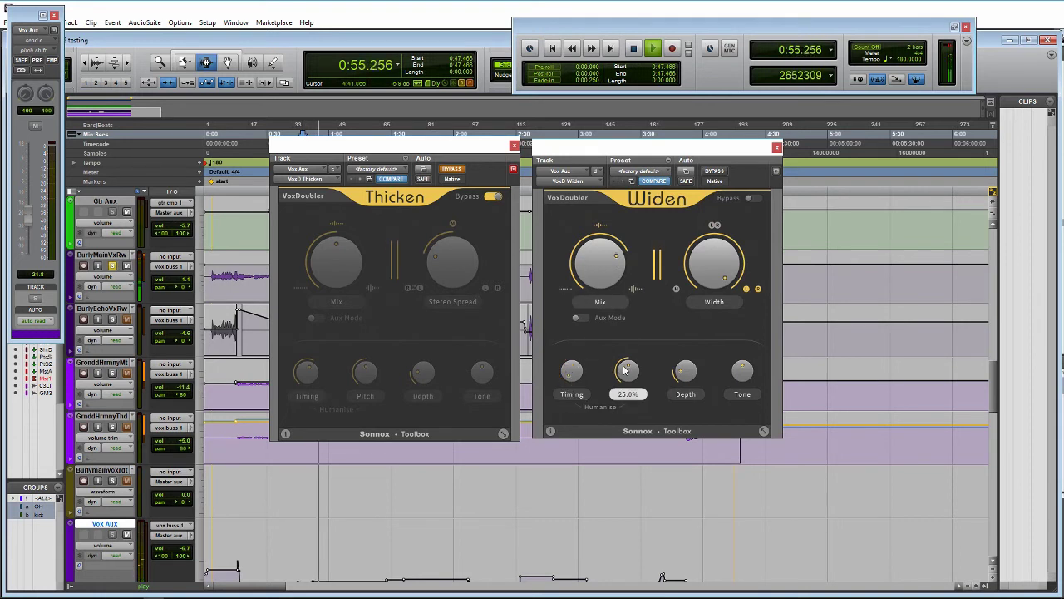
pyautogui.moveTo(627, 369); pyautogui.dragTo(627, 398)
pyautogui.moveTo(685, 371); pyautogui.dragTo(687, 400)
pyautogui.moveTo(574, 374); pyautogui.dragTo(571, 299)
pyautogui.moveTo(576, 368); pyautogui.dragTo(629, 294)
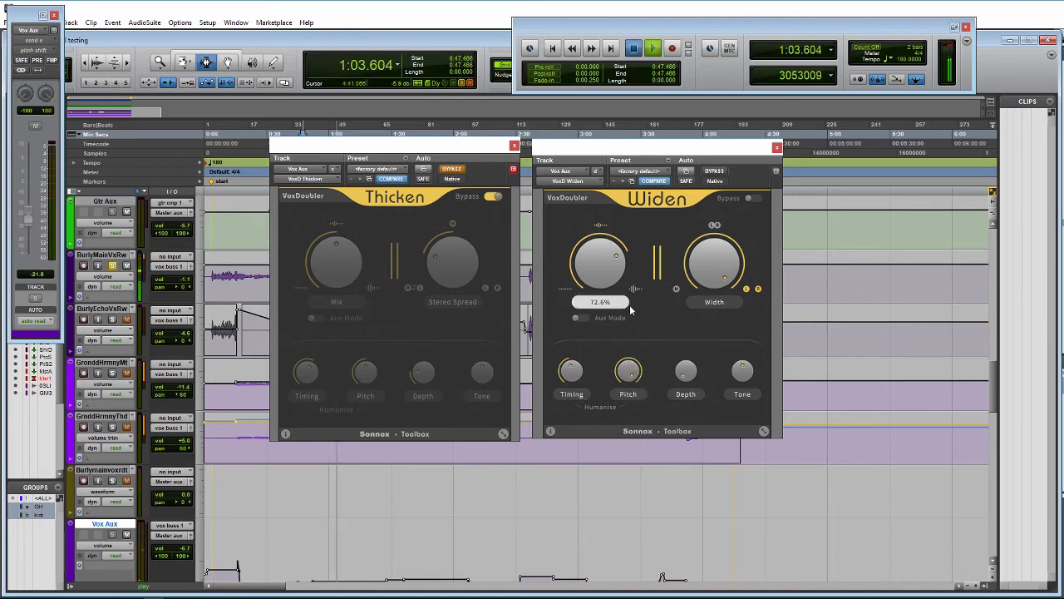
# Step: Replay the passage with Widen's Pitch at 100%, drop Pitch to its minimum and stop playback
pyautogui.press('space')
pyautogui.press('space')
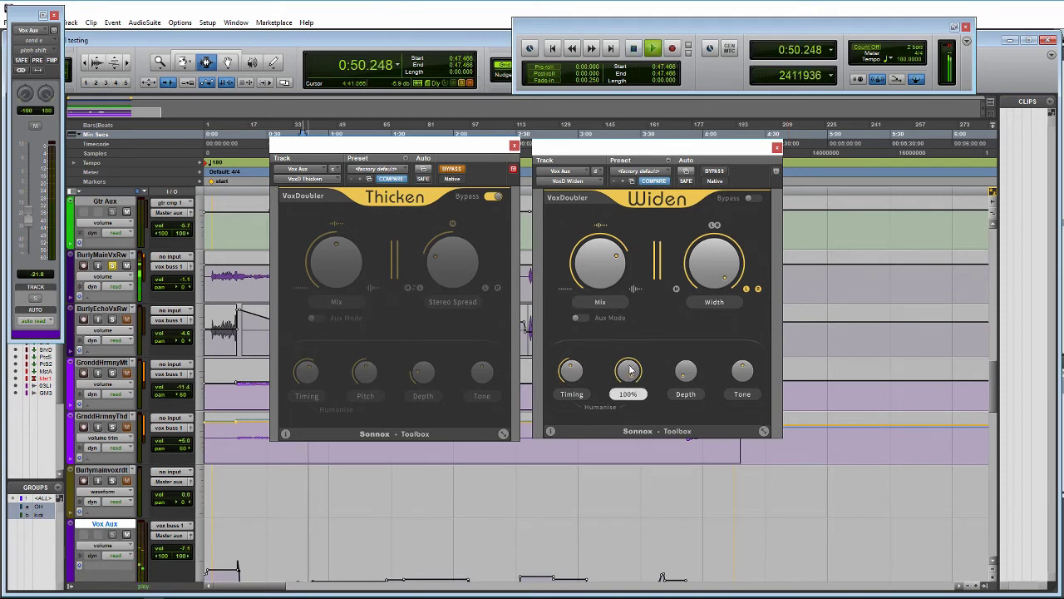
pyautogui.moveTo(630, 371)
pyautogui.mouseDown()
pyautogui.moveTo(635, 440)
pyautogui.moveTo(629, 371)
pyautogui.mouseUp()
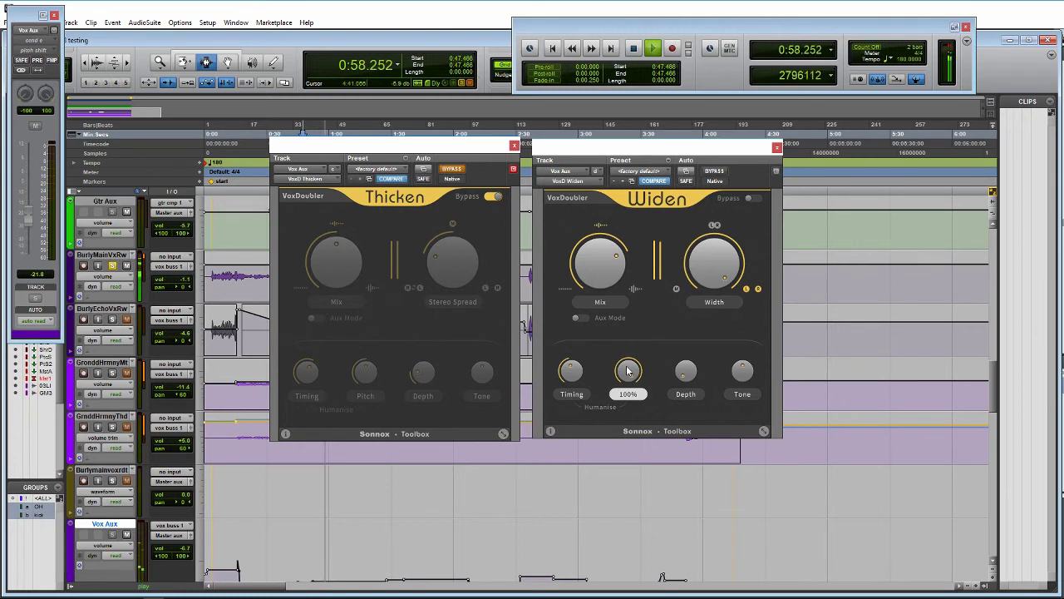
pyautogui.moveTo(629, 371); pyautogui.dragTo(630, 440)
pyautogui.press('space')
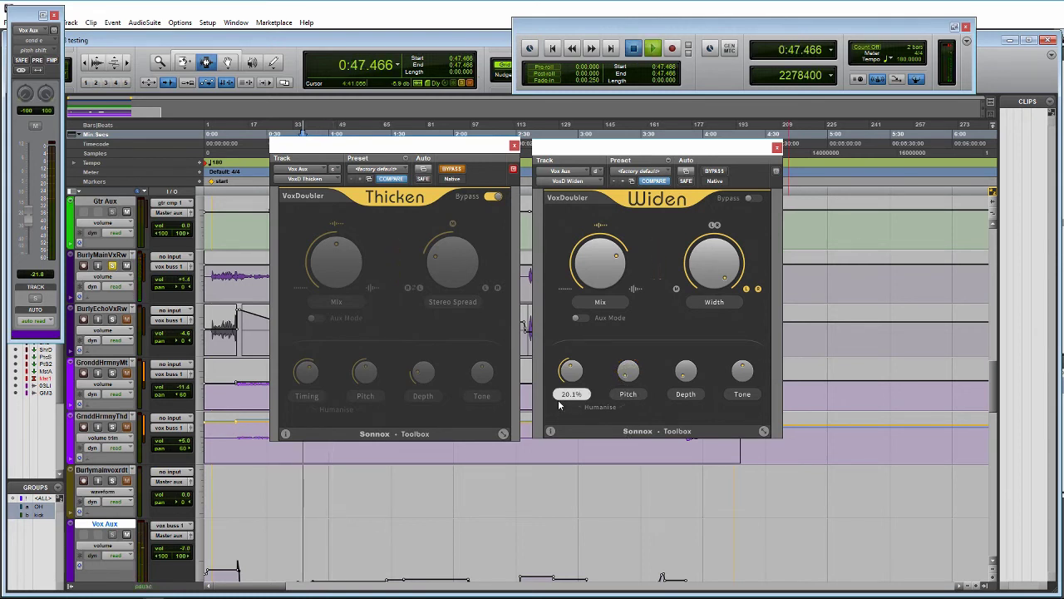
# Step: Raise Widen's Timing to about 56% and Pitch to a moderate level, and audition Depth at 100% before reducing it to a moderate level
pyautogui.moveTo(572, 372); pyautogui.dragTo(571, 360)
pyautogui.moveTo(630, 377); pyautogui.dragTo(688, 372)
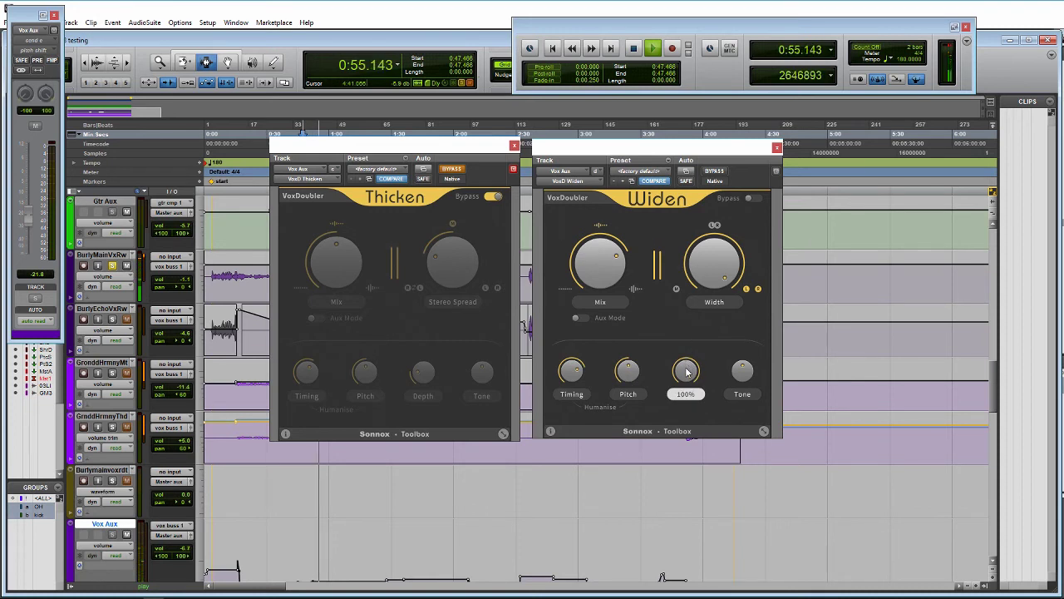
pyautogui.moveTo(687, 371); pyautogui.dragTo(685, 413)
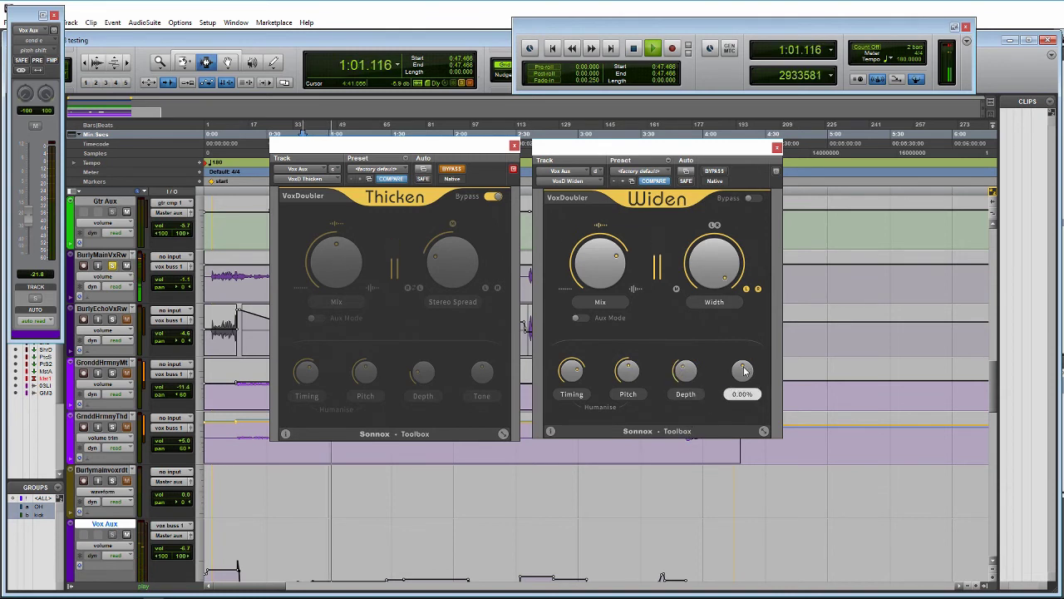
# Step: Audition Widen's Tone at 100% and lower it to its negative extreme
pyautogui.moveTo(745, 371); pyautogui.dragTo(742, 330)
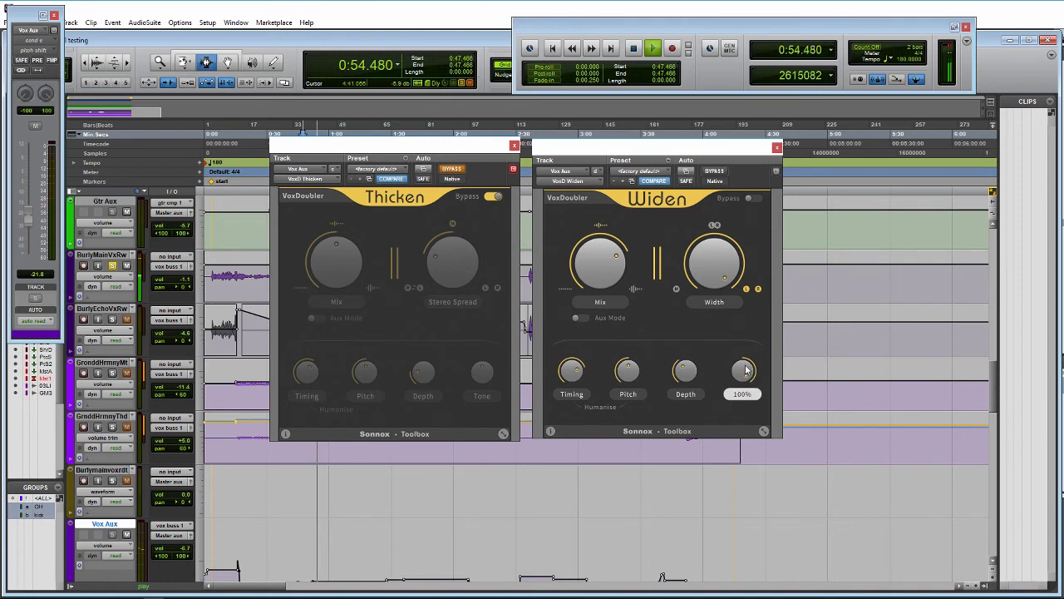
pyautogui.moveTo(745, 373); pyautogui.dragTo(745, 448)
# Step: Narrow Widen's Width to about halfway, return it to its maximum during playback, and stop playback
pyautogui.moveTo(712, 271); pyautogui.dragTo(712, 325)
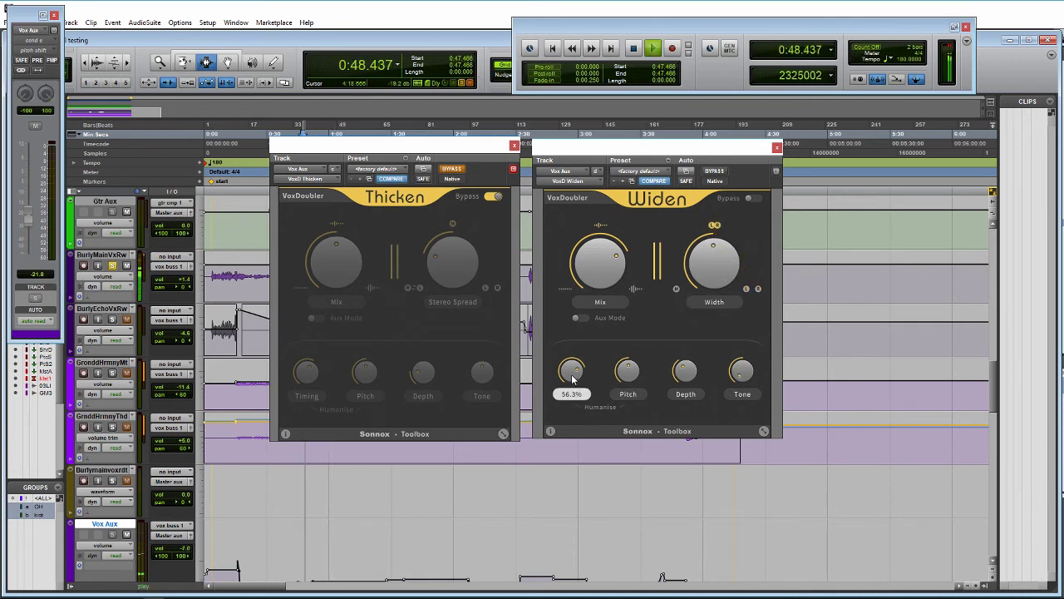
pyautogui.moveTo(721, 262)
pyautogui.moveTo(716, 256); pyautogui.dragTo(704, 206)
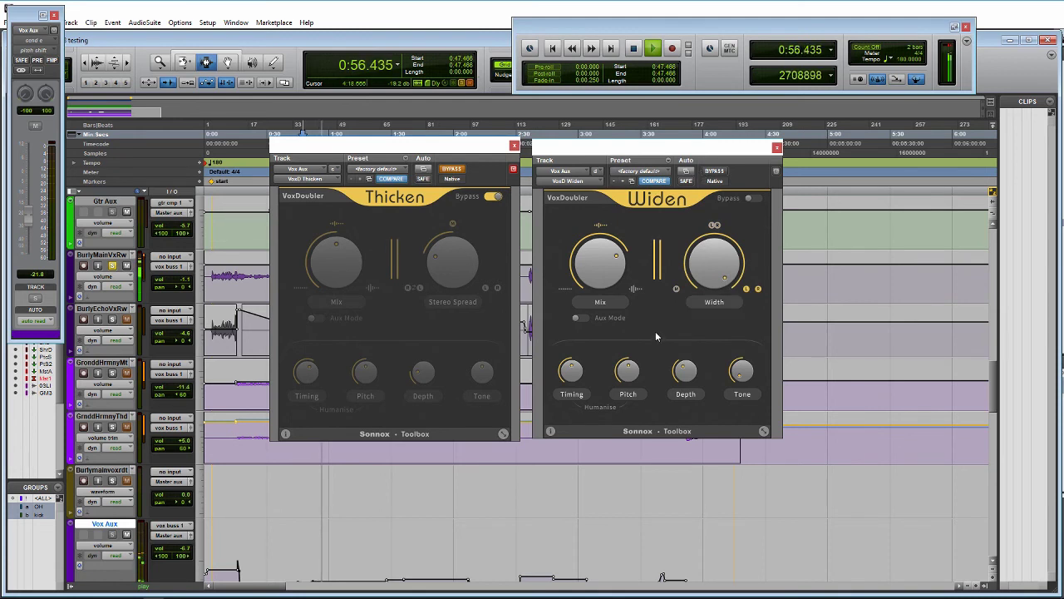
pyautogui.press('space')
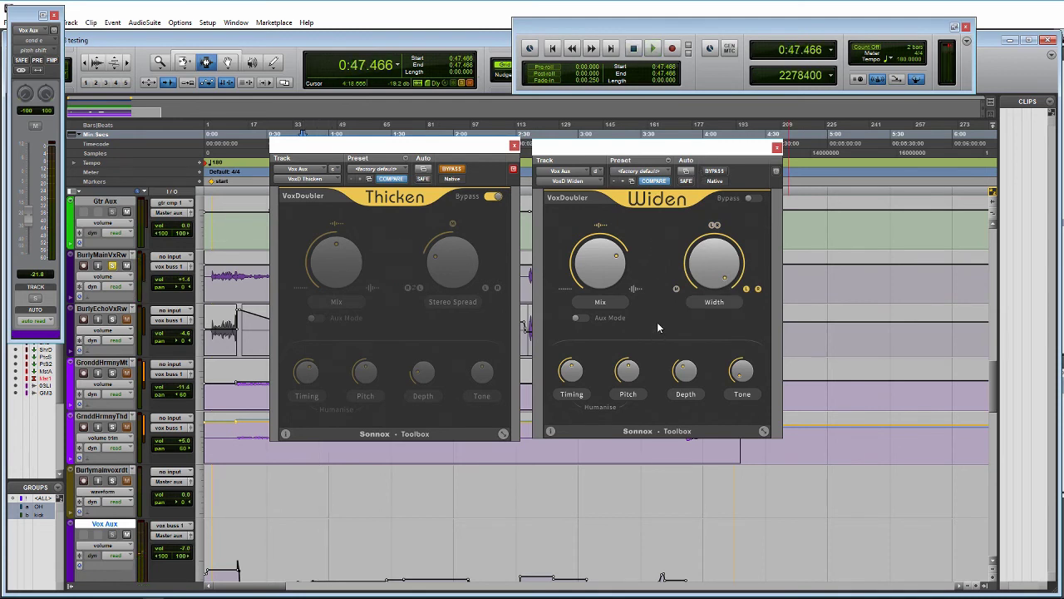